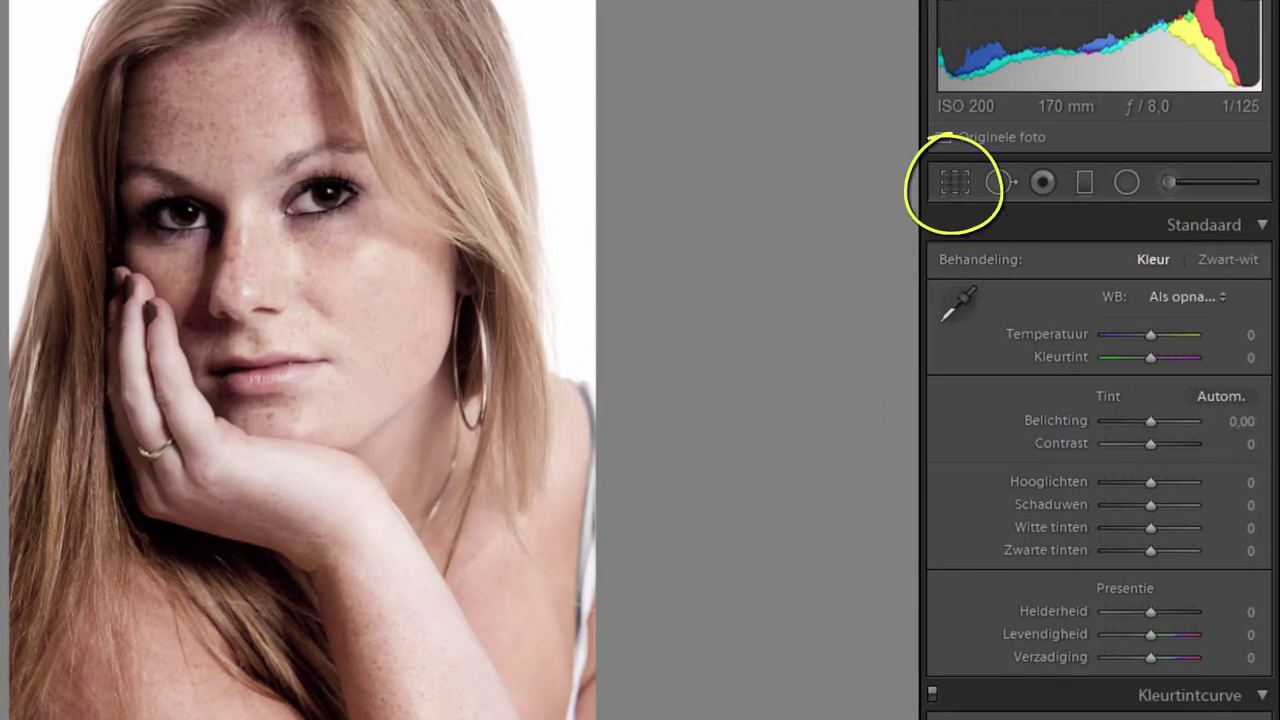
# Enter crop mode on the portrait and pull the top-right crop corner inward.
pyautogui.click(951, 180)
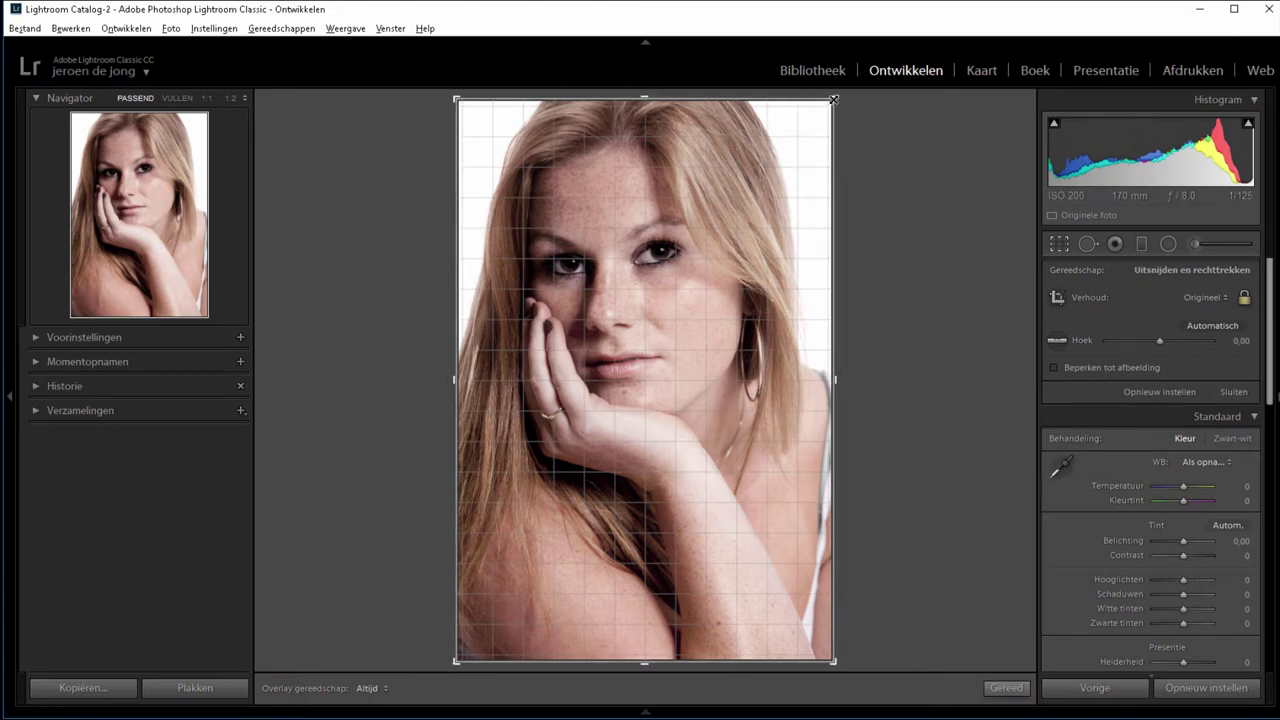
pyautogui.moveTo(832, 100); pyautogui.dragTo(789, 143)
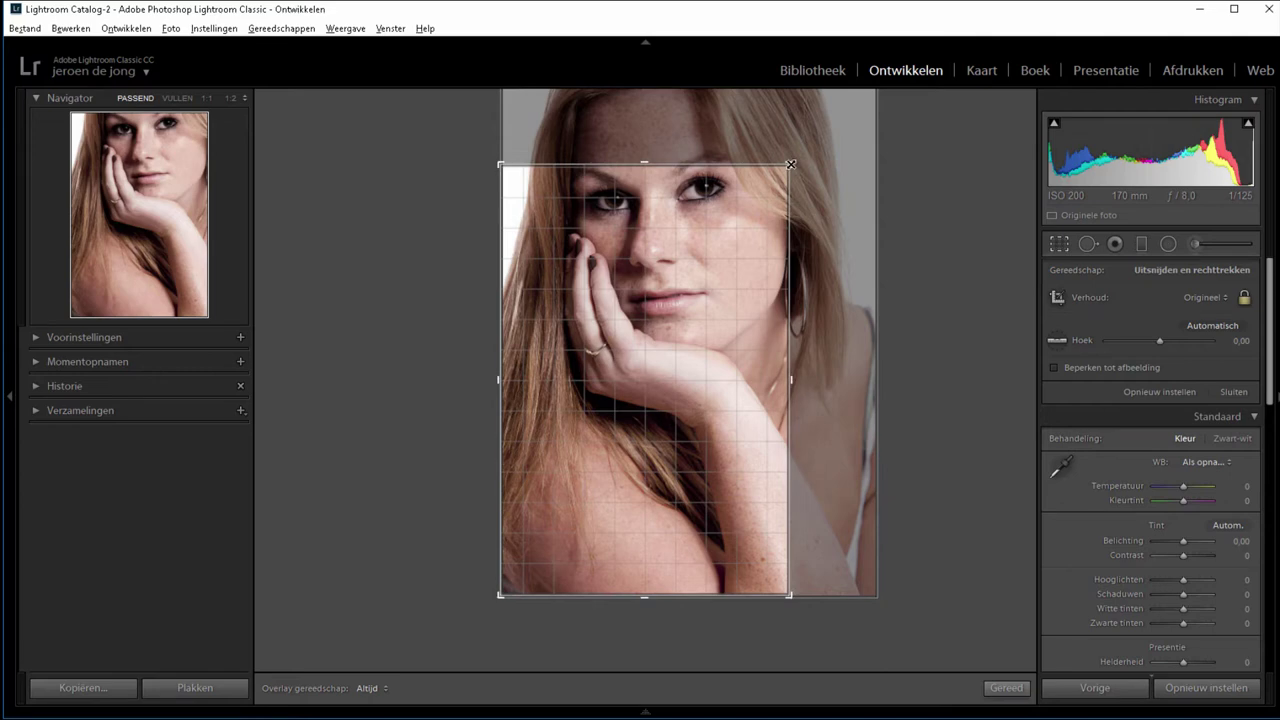
# Tighten the crop around the face and hand, reposition the photo, and rotate it to 4,48.
pyautogui.moveTo(789, 165)
pyautogui.mouseDown()
pyautogui.moveTo(727, 254)
pyautogui.moveTo(789, 163)
pyautogui.mouseUp()
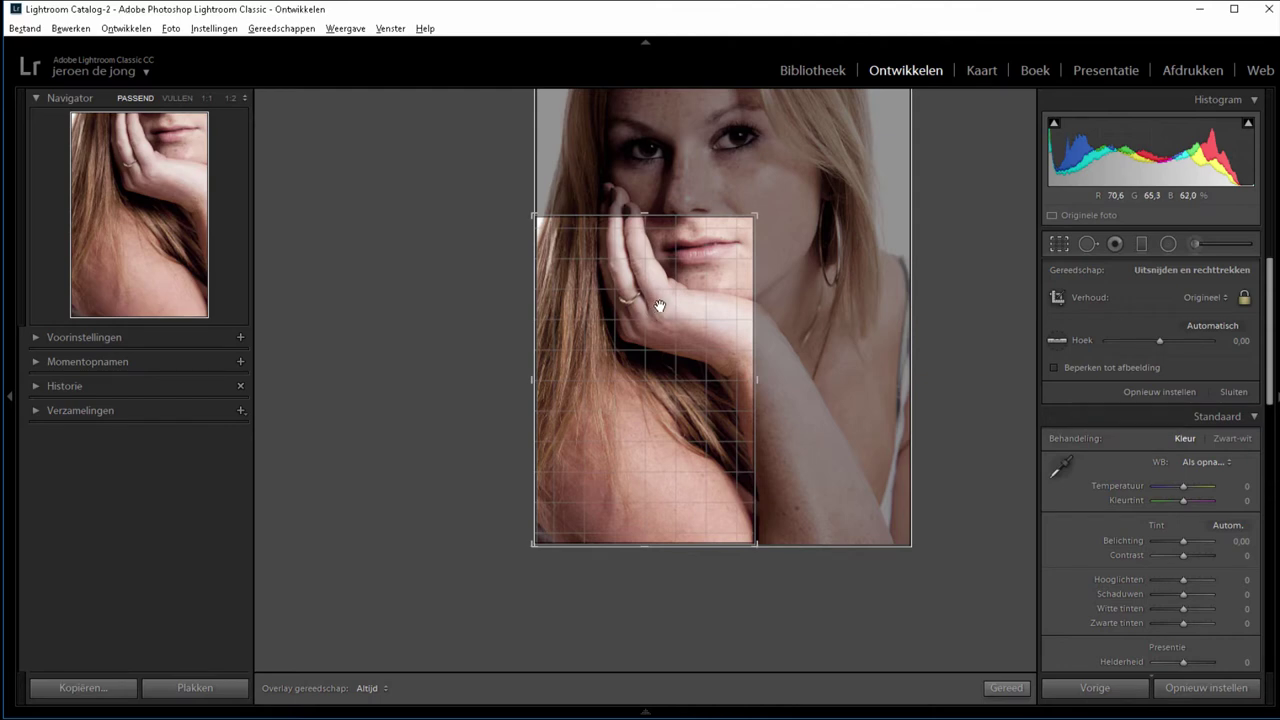
pyautogui.moveTo(660, 304); pyautogui.dragTo(602, 485)
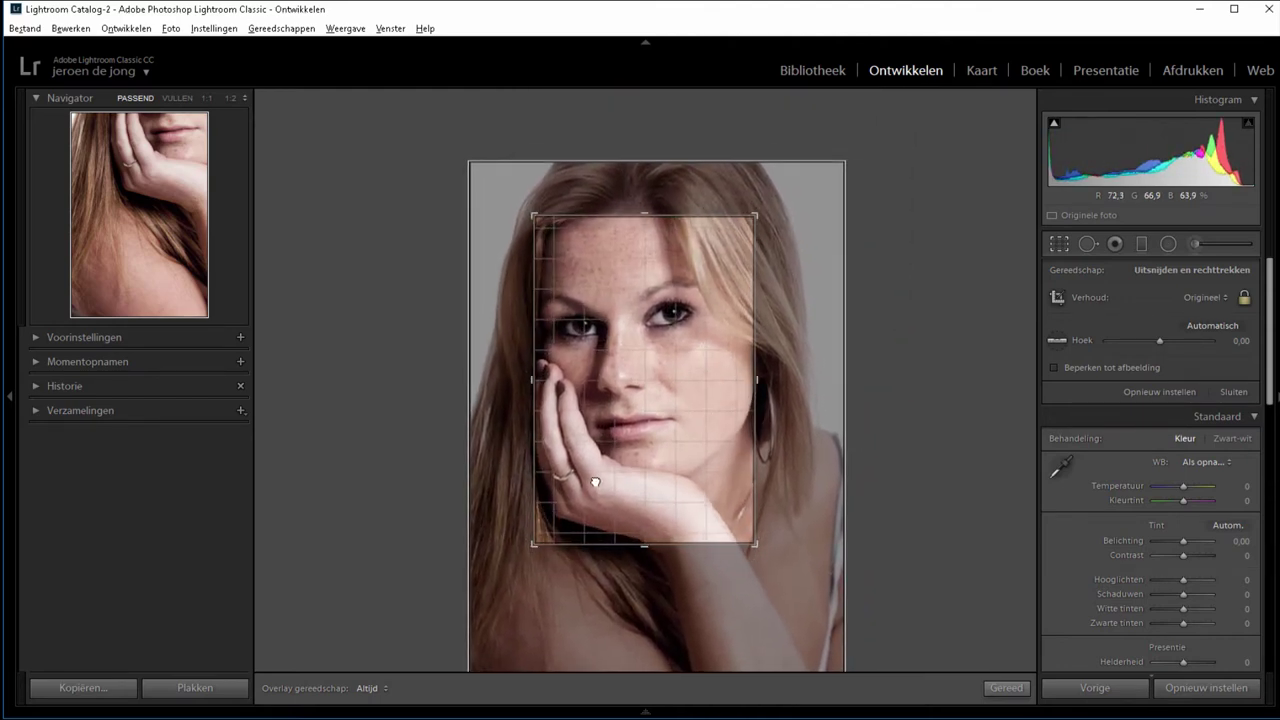
pyautogui.moveTo(602, 485); pyautogui.dragTo(596, 571)
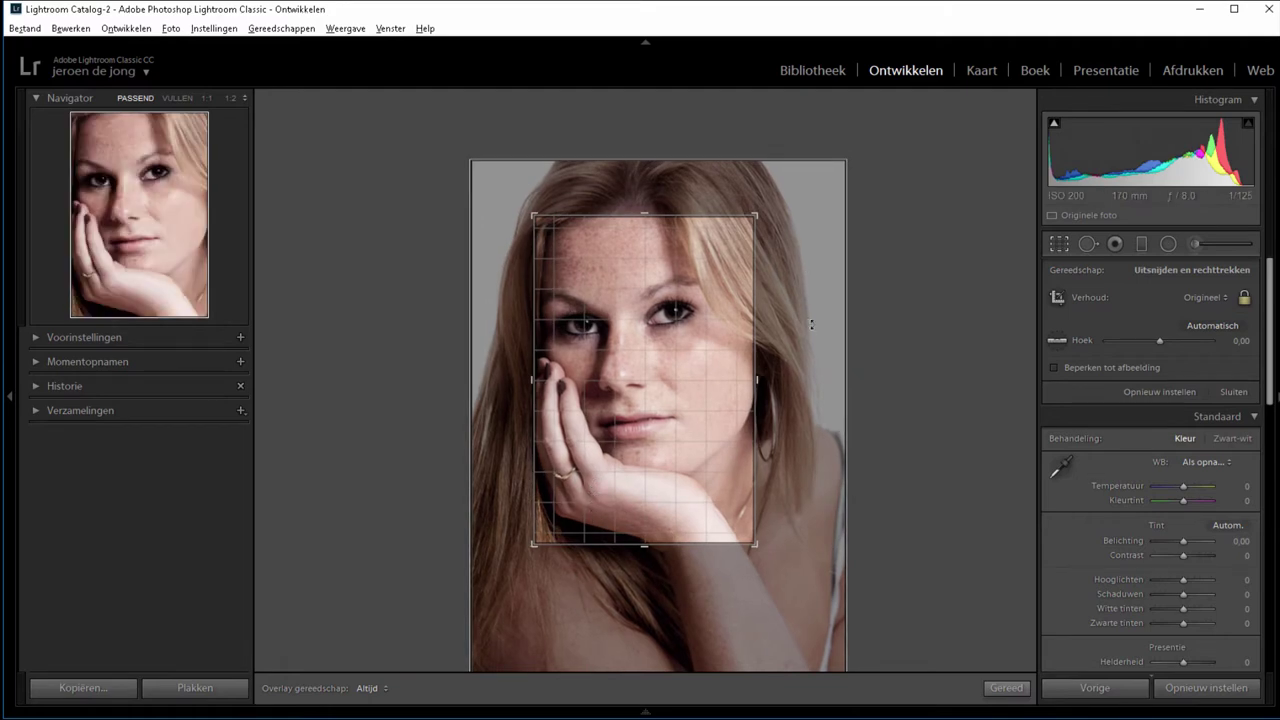
pyautogui.moveTo(801, 386)
pyautogui.mouseDown()
pyautogui.moveTo(797, 361)
pyautogui.moveTo(797, 400)
pyautogui.mouseUp()
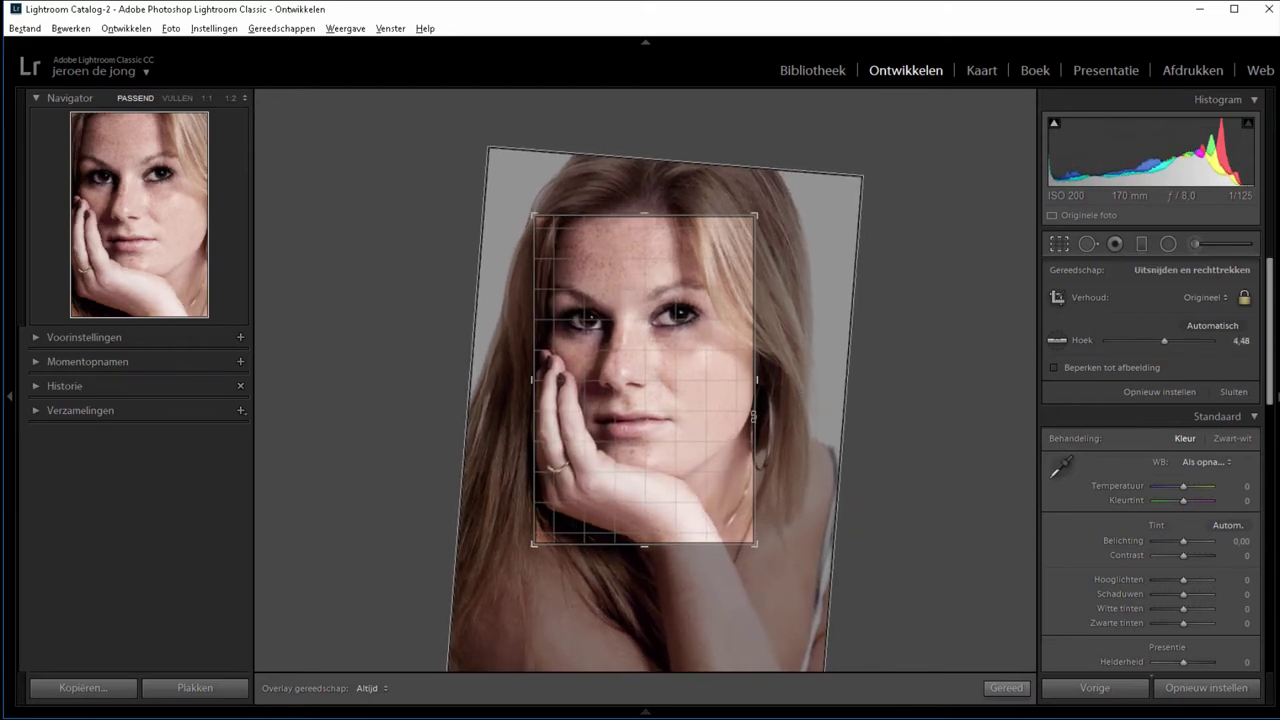
# Commit the 4,48-degree crop, then reopen the crop tool on the portrait.
pyautogui.doubleClick(678, 289)
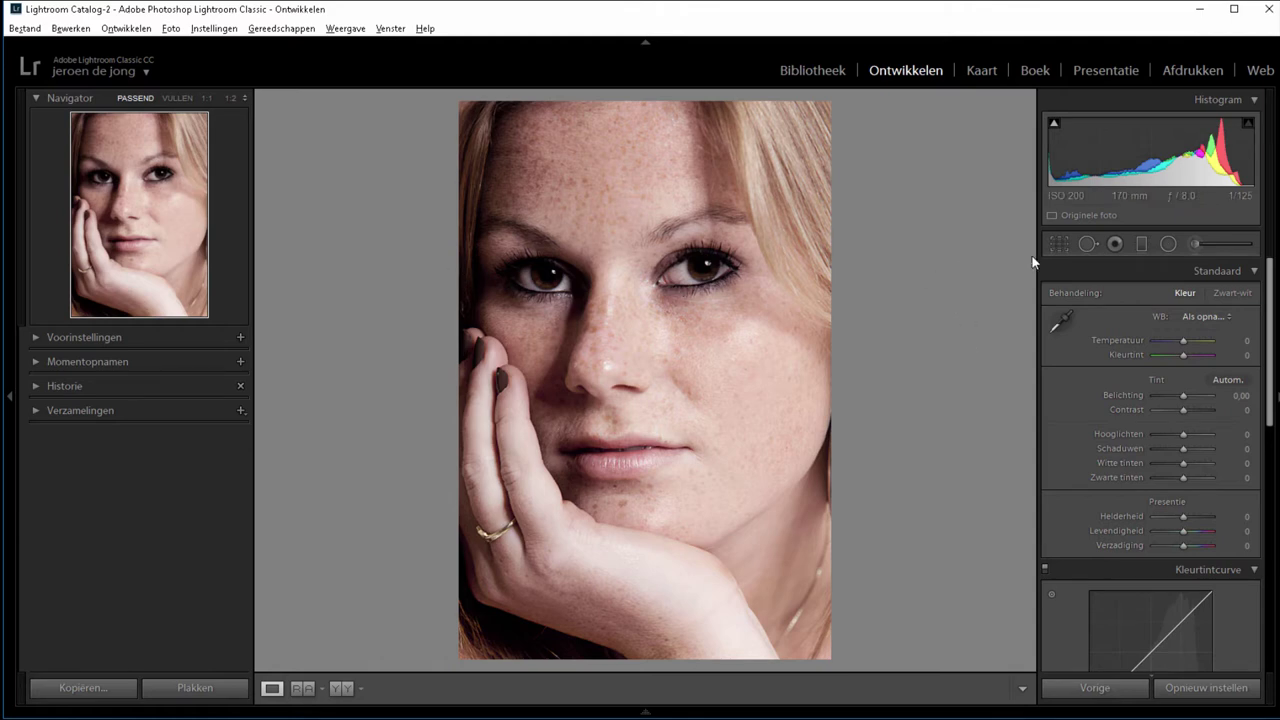
pyautogui.click(1058, 244)
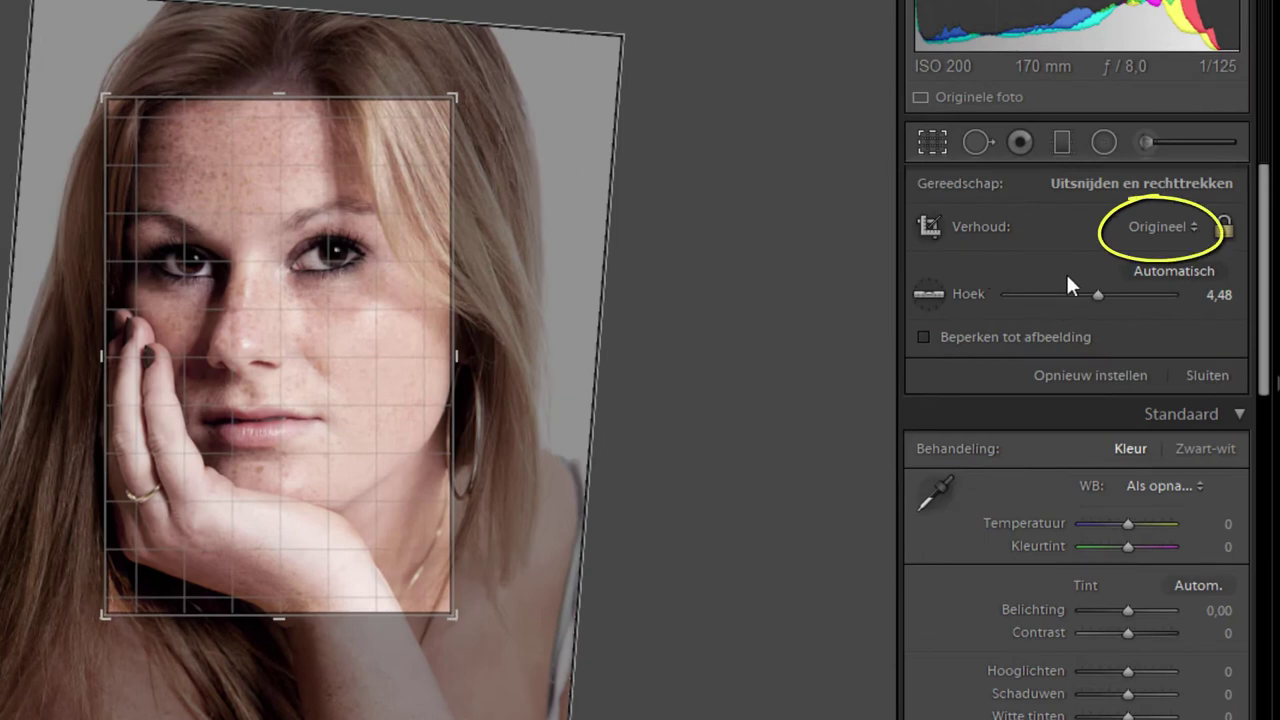
# Set a square 1 x 1 crop, enlarge it, and move the photo down within it.
pyautogui.click(1150, 226)
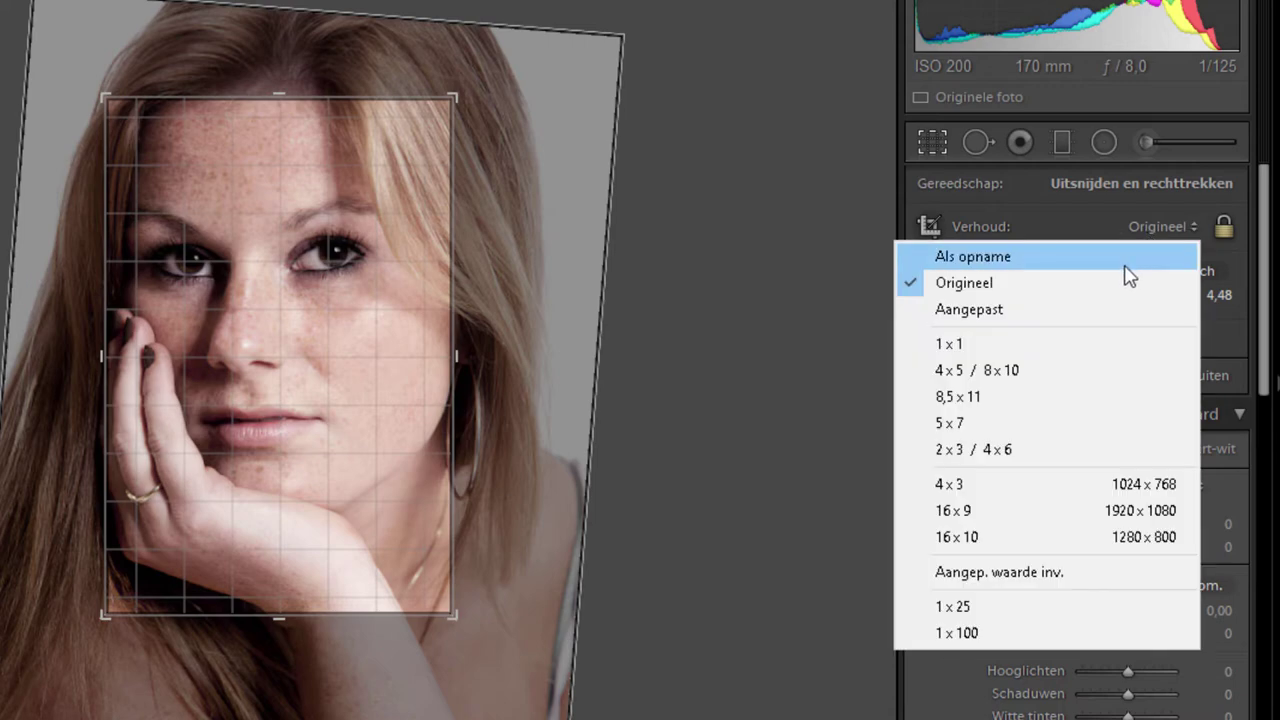
pyautogui.click(997, 343)
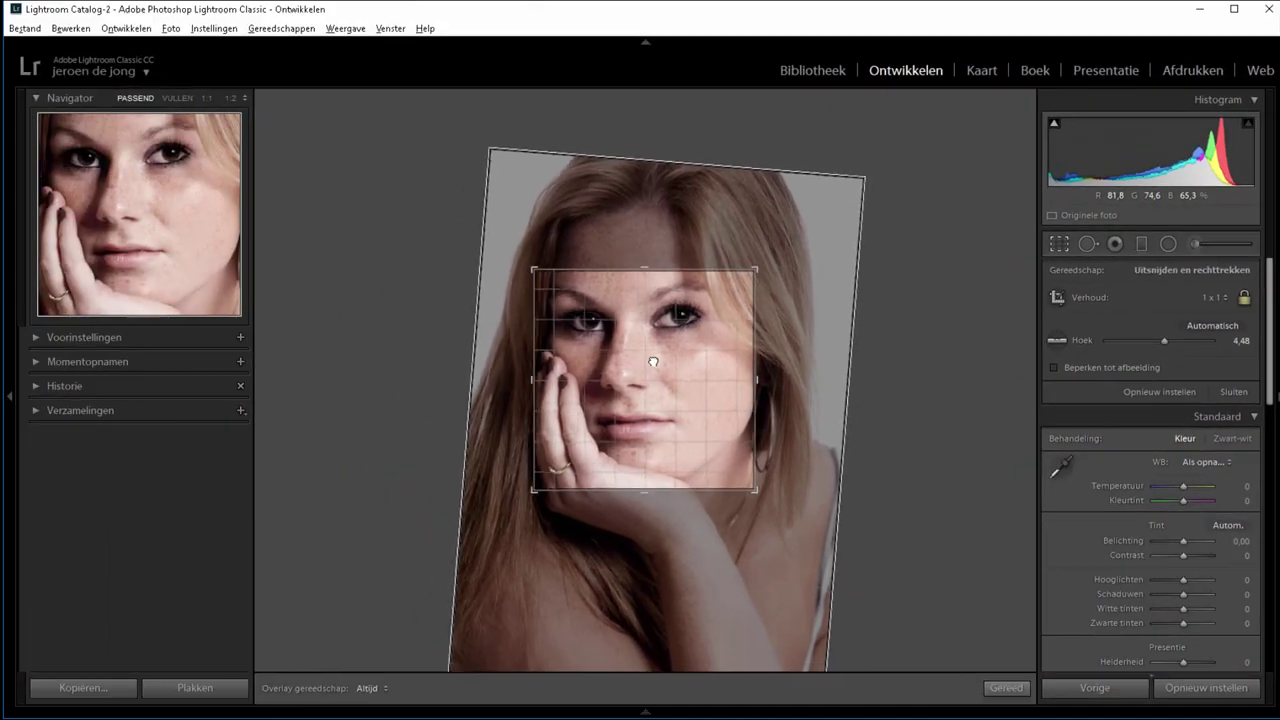
pyautogui.moveTo(755, 490); pyautogui.dragTo(800, 537)
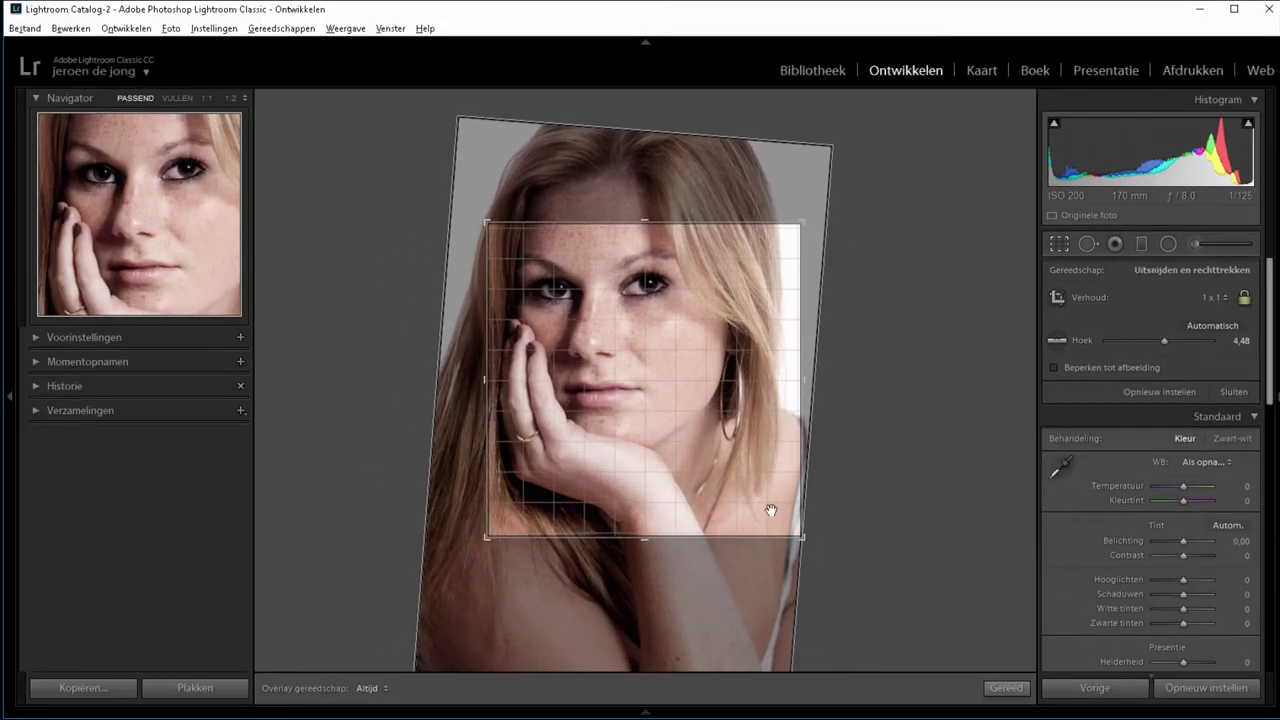
pyautogui.moveTo(700, 450); pyautogui.dragTo(683, 467)
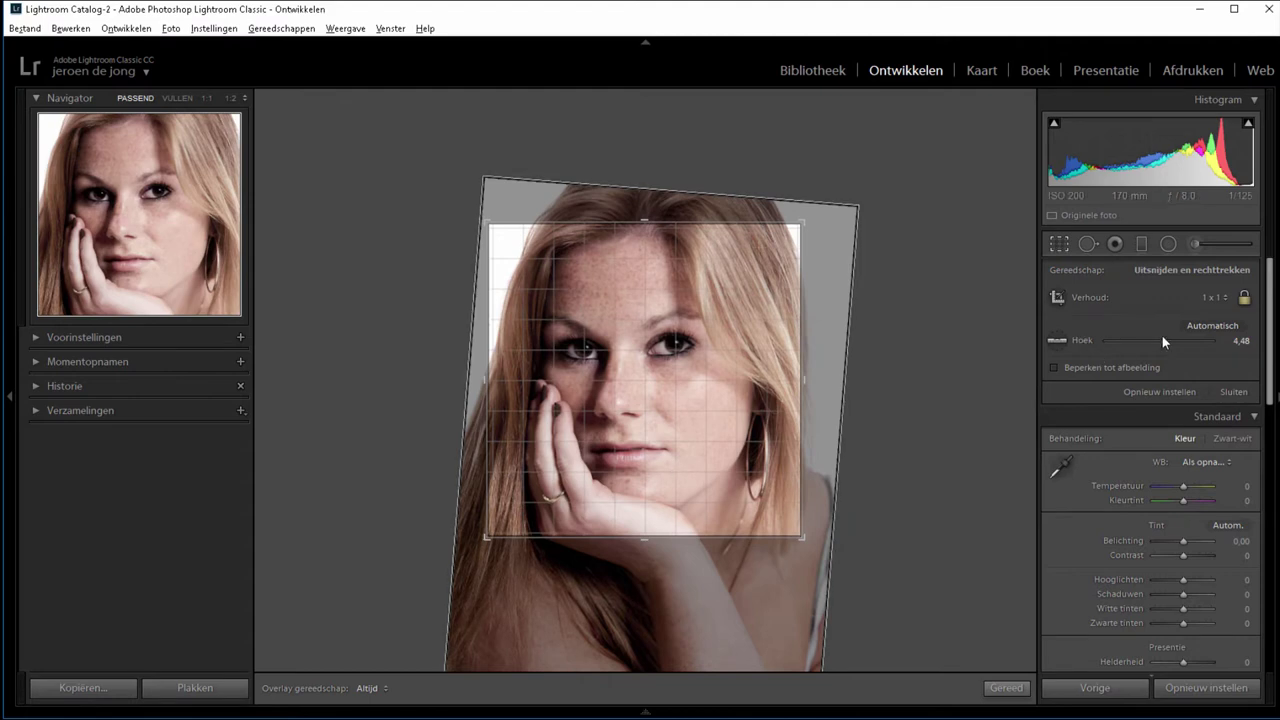
# Switch the crop ratio to 16 x 9, then start entering a custom aspect ratio.
pyautogui.click(1209, 298)
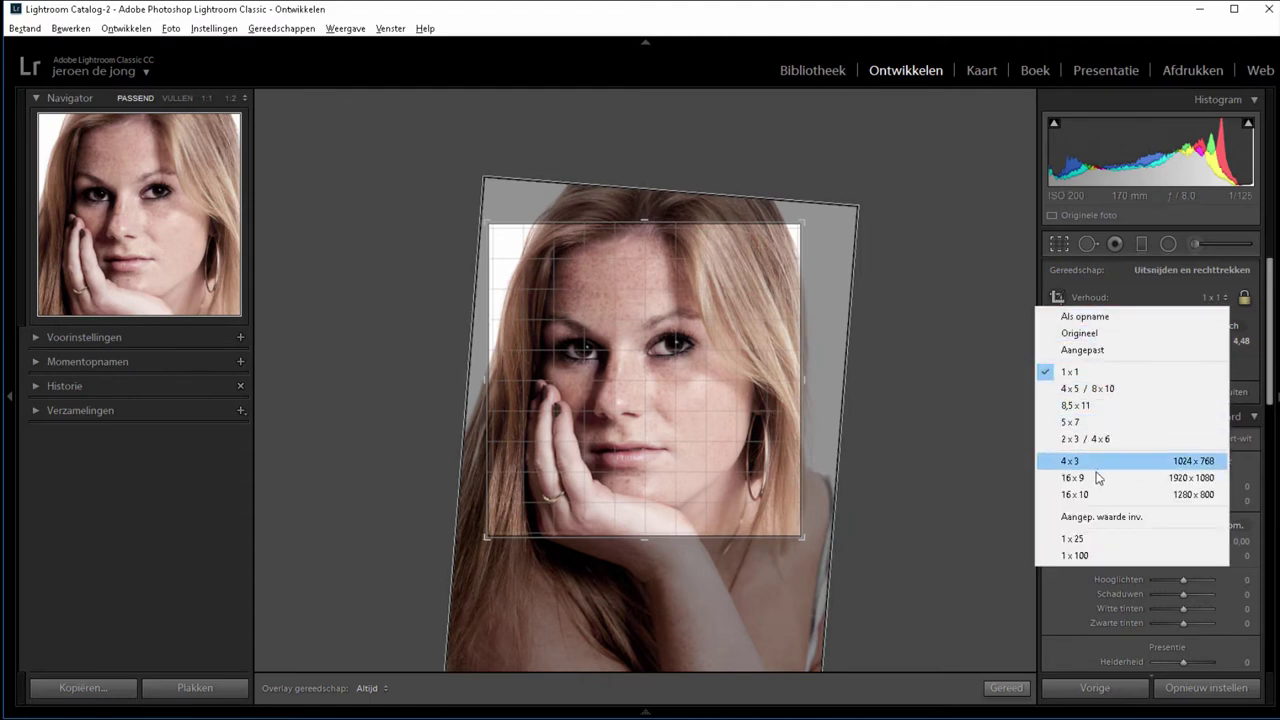
pyautogui.click(1092, 481)
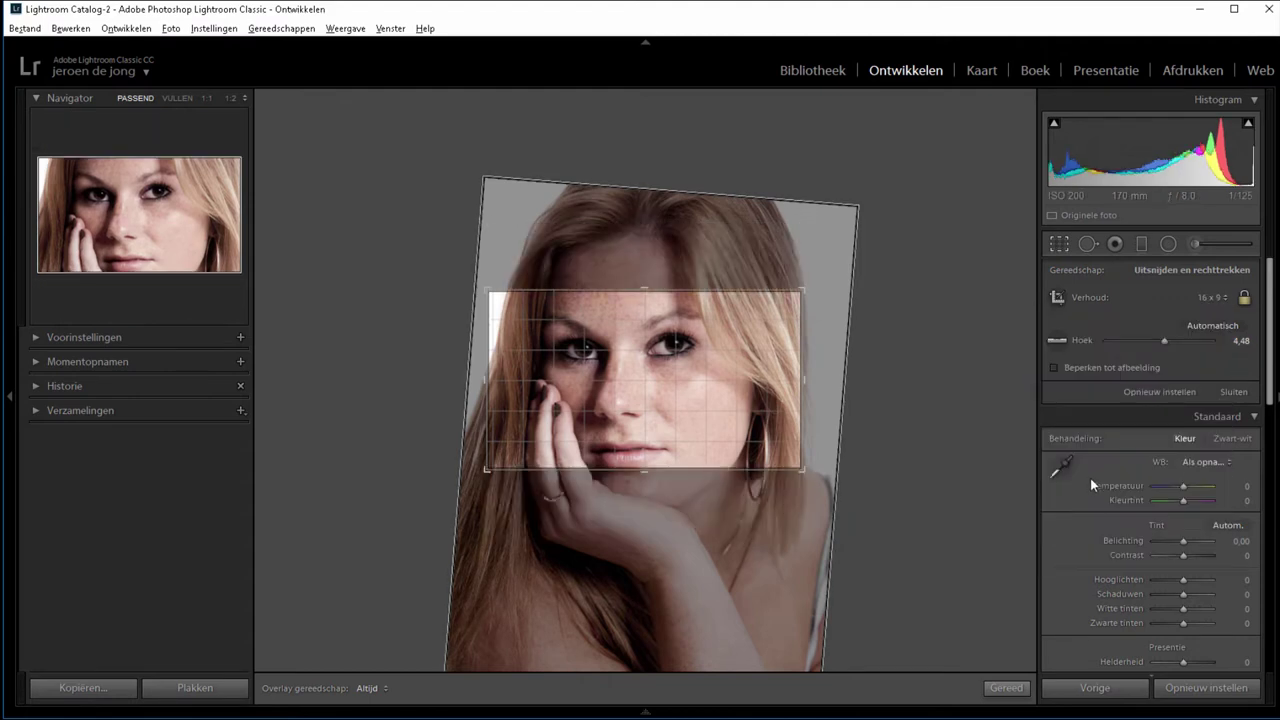
pyautogui.click(1199, 300)
pyautogui.click(1134, 518)
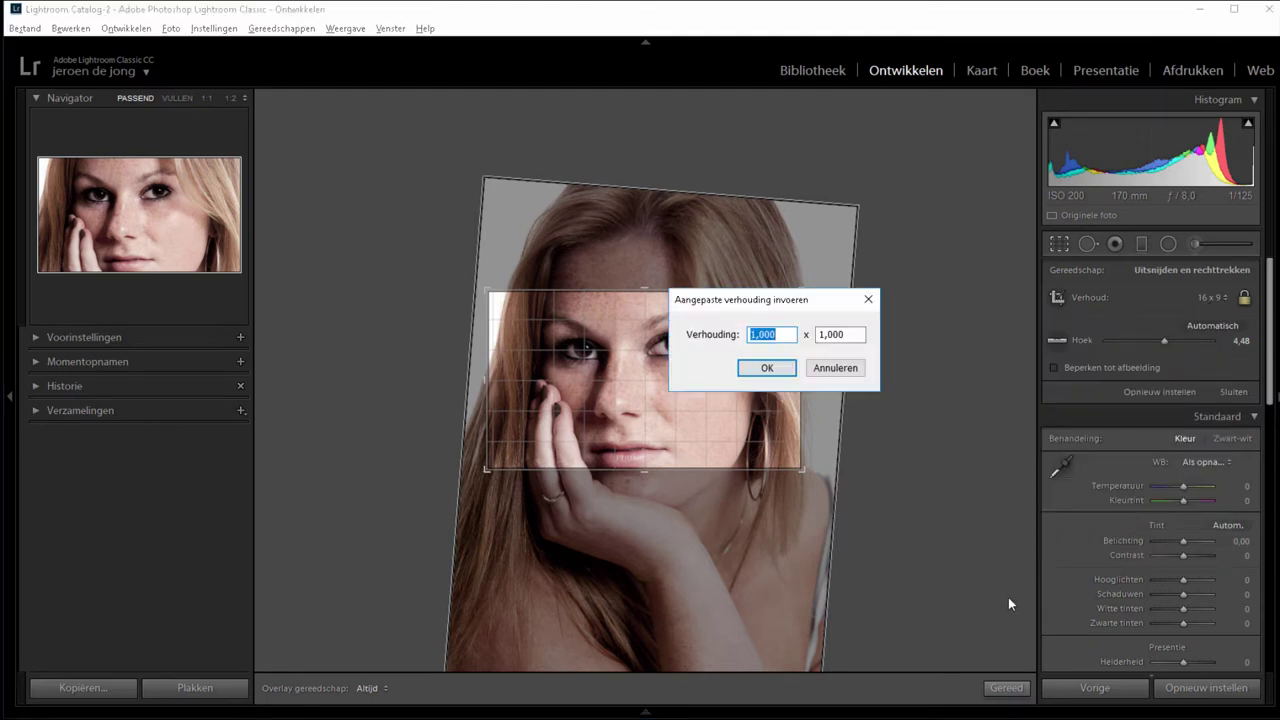
# Apply a custom 1 x 25 ratio, resize the thin strip, and unlock the aspect ratio.
pyautogui.press('Tab')
pyautogui.write('25')
pyautogui.press('Return')
pyautogui.moveTo(803, 389); pyautogui.dragTo(788, 389)
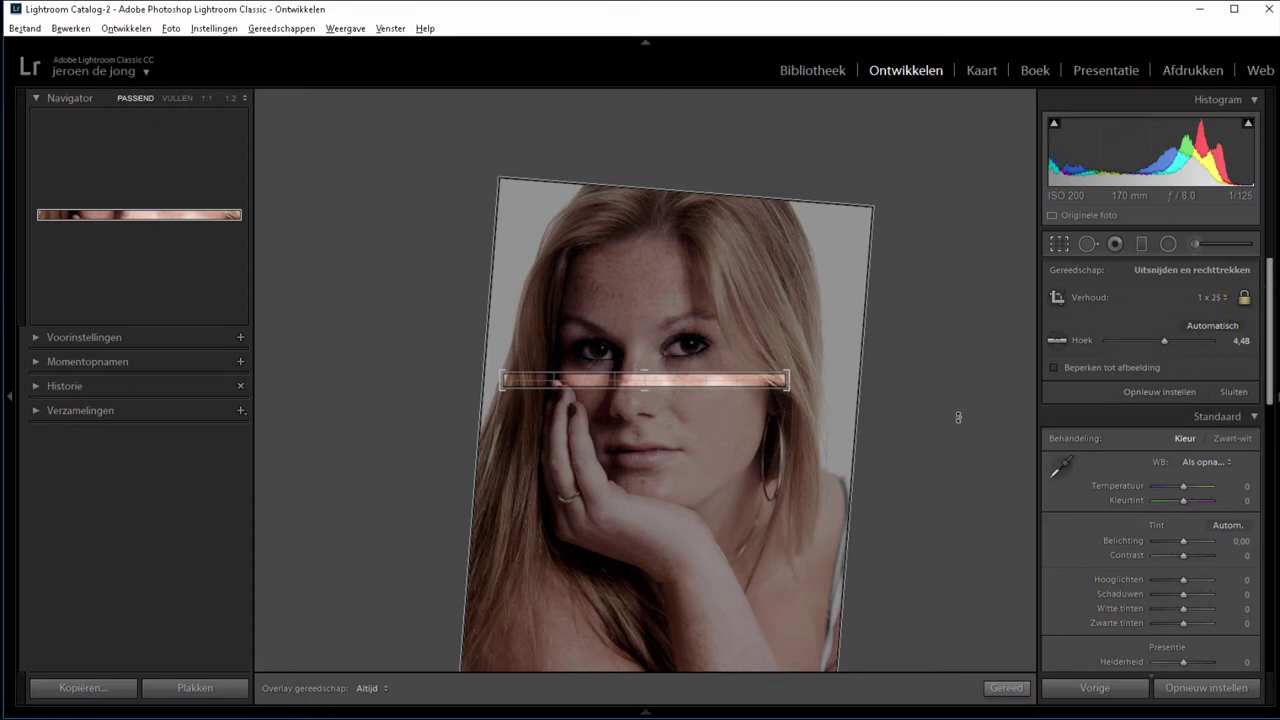
pyautogui.click(1244, 297)
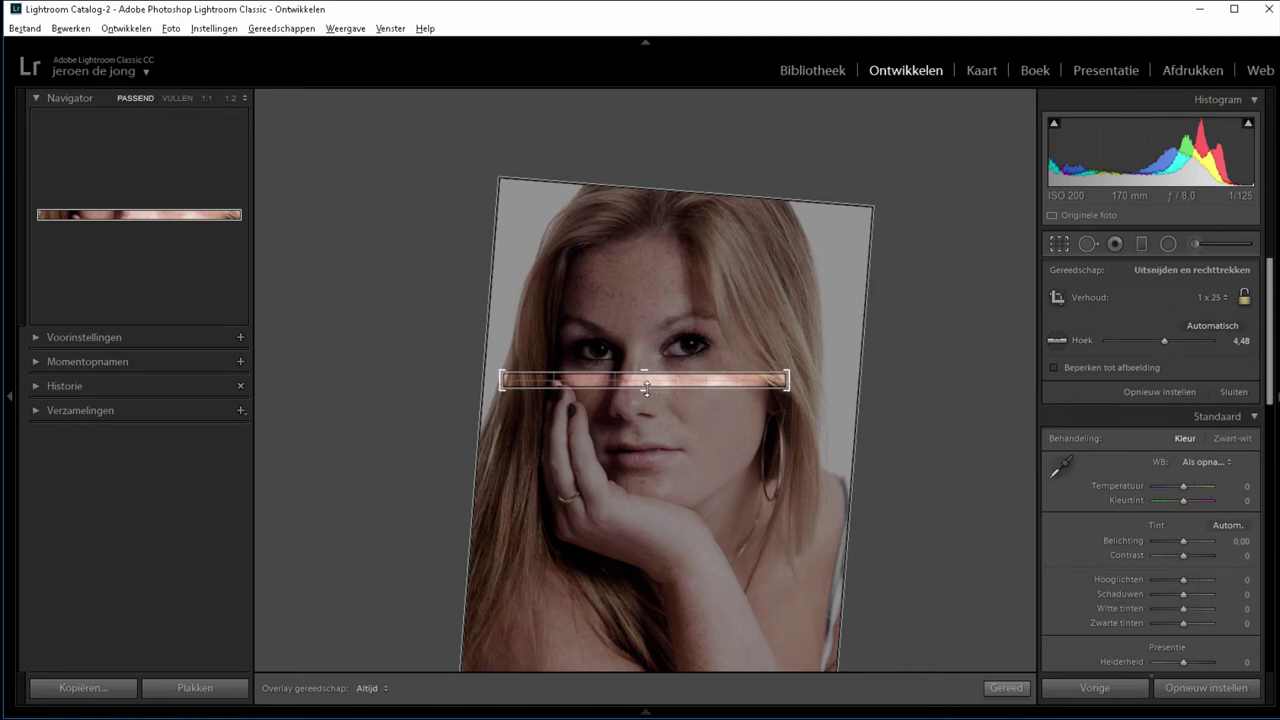
# Reshape the crop into a tall narrow box over the face and rotate the photo to −6,90.
pyautogui.moveTo(645, 390); pyautogui.dragTo(636, 465)
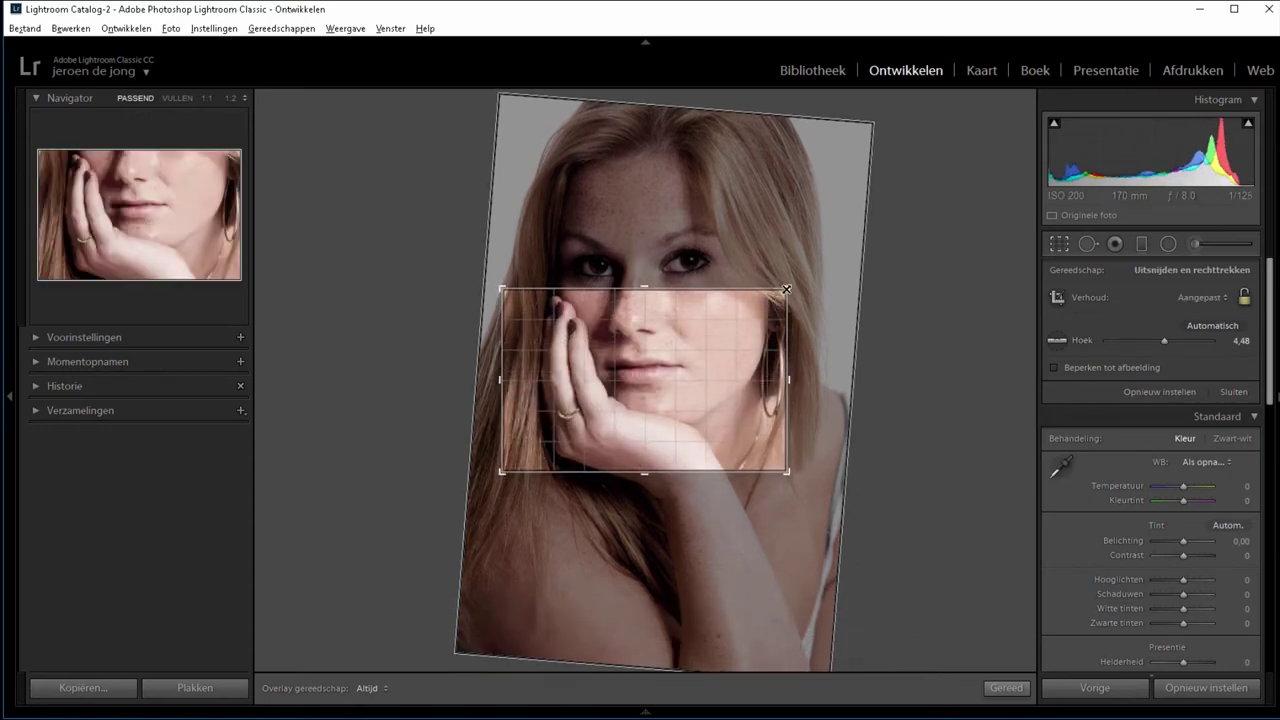
pyautogui.moveTo(787, 288)
pyautogui.mouseDown()
pyautogui.moveTo(691, 247)
pyautogui.moveTo(727, 240)
pyautogui.moveTo(722, 222)
pyautogui.mouseUp()
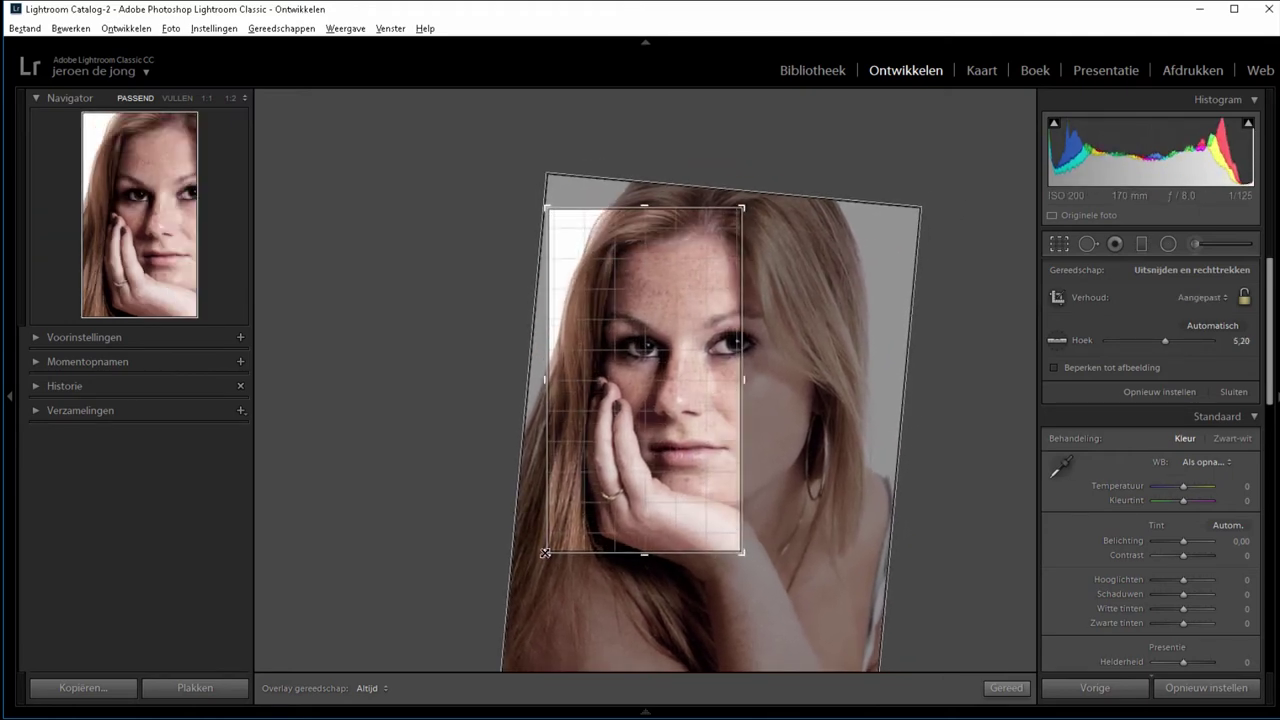
pyautogui.moveTo(547, 553); pyautogui.dragTo(577, 665)
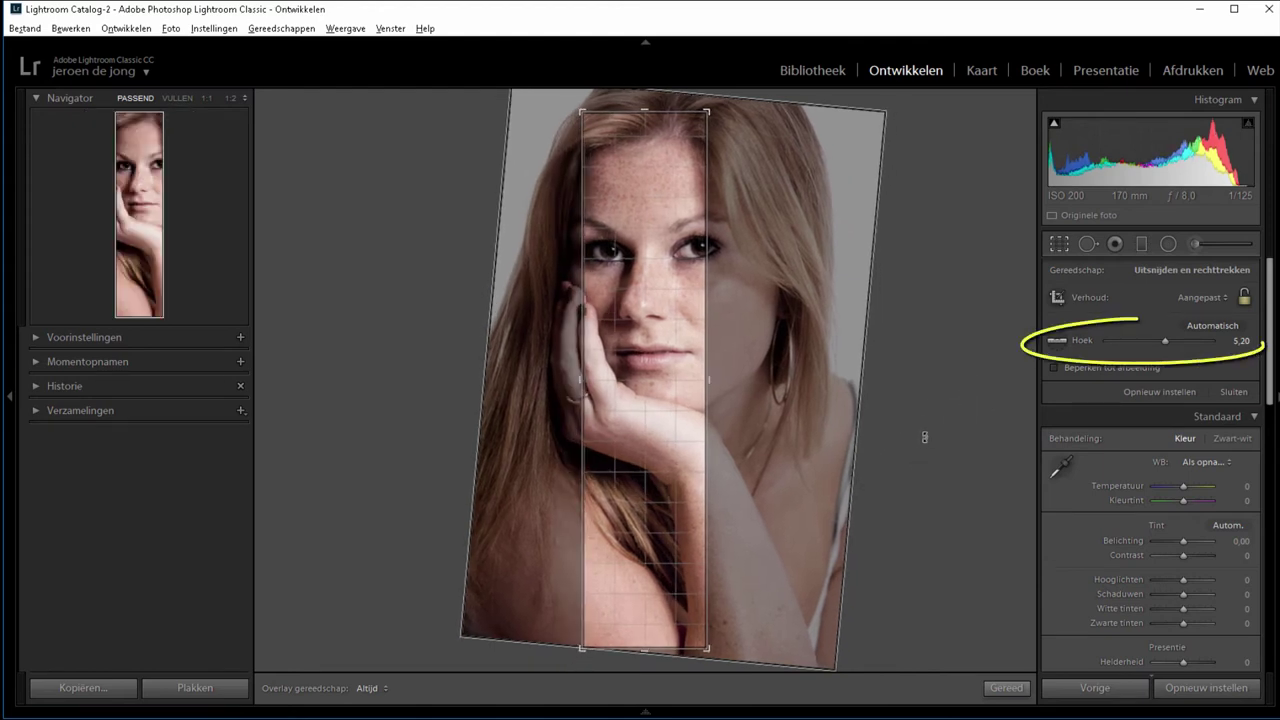
pyautogui.moveTo(726, 364)
pyautogui.mouseDown()
pyautogui.moveTo(762, 366)
pyautogui.moveTo(763, 413)
pyautogui.mouseUp()
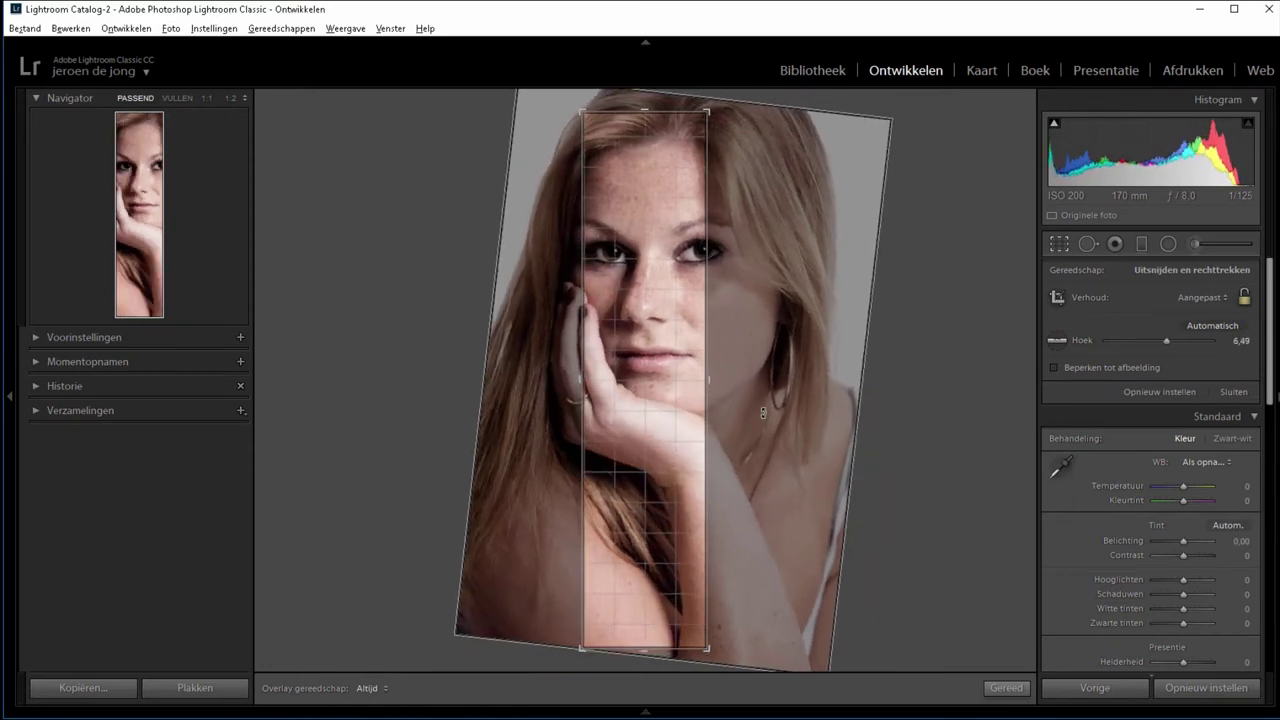
pyautogui.moveTo(1166, 341)
pyautogui.mouseDown()
pyautogui.moveTo(1145, 342)
pyautogui.moveTo(1178, 342)
pyautogui.moveTo(1148, 342)
pyautogui.mouseUp()
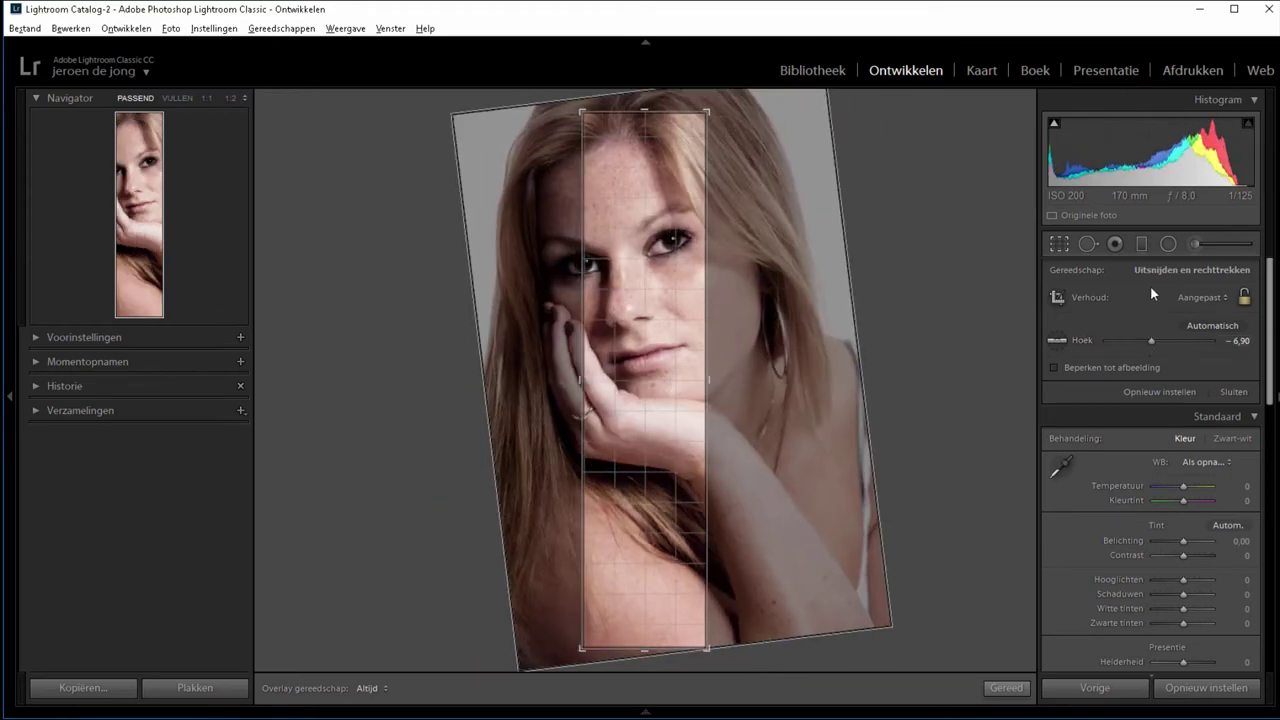
# Reset the crop, apply a 2 x 3 / 4 x 6 ratio, and shrink it from the top-left corner.
pyautogui.click(1167, 390)
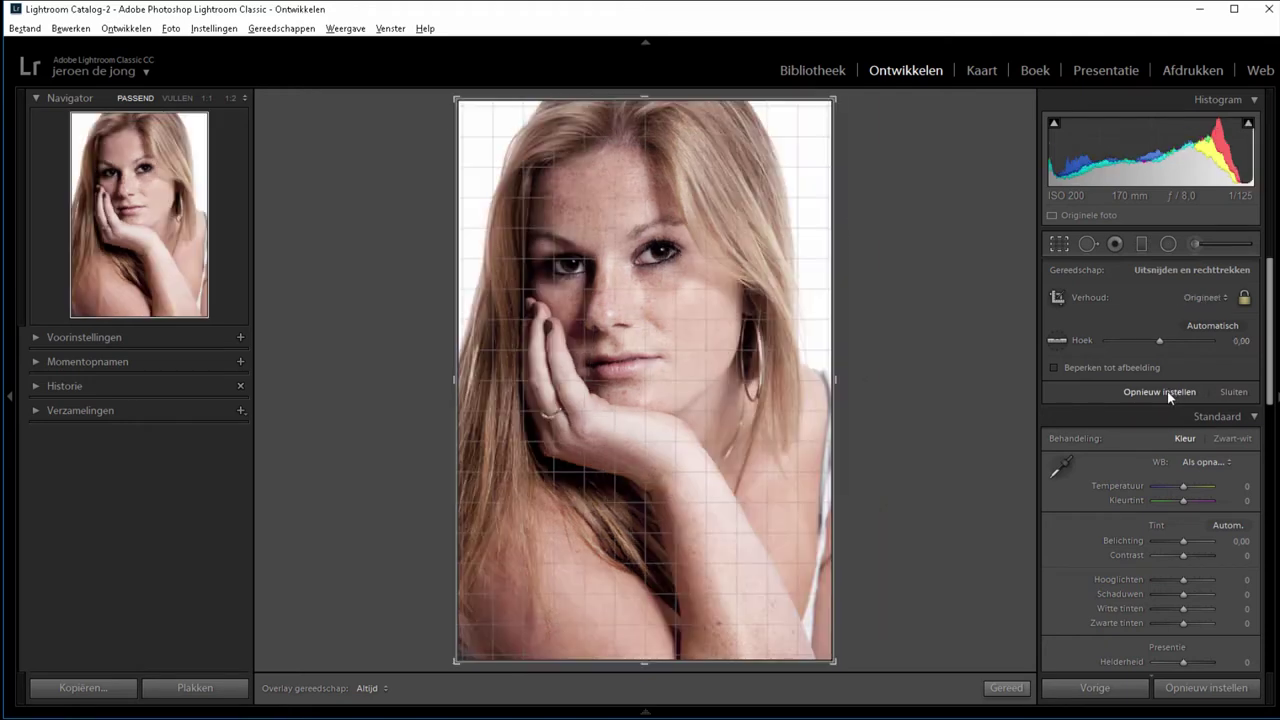
pyautogui.click(1212, 297)
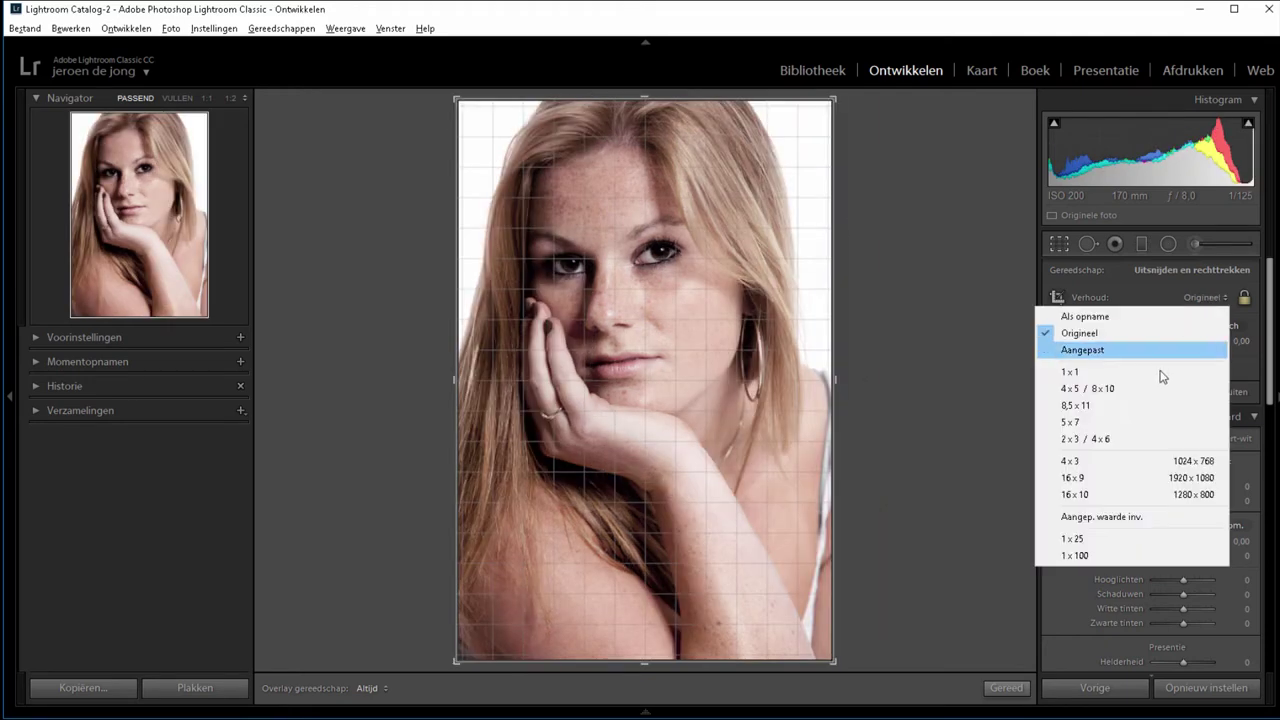
pyautogui.click(1117, 440)
pyautogui.moveTo(458, 99); pyautogui.dragTo(464, 112)
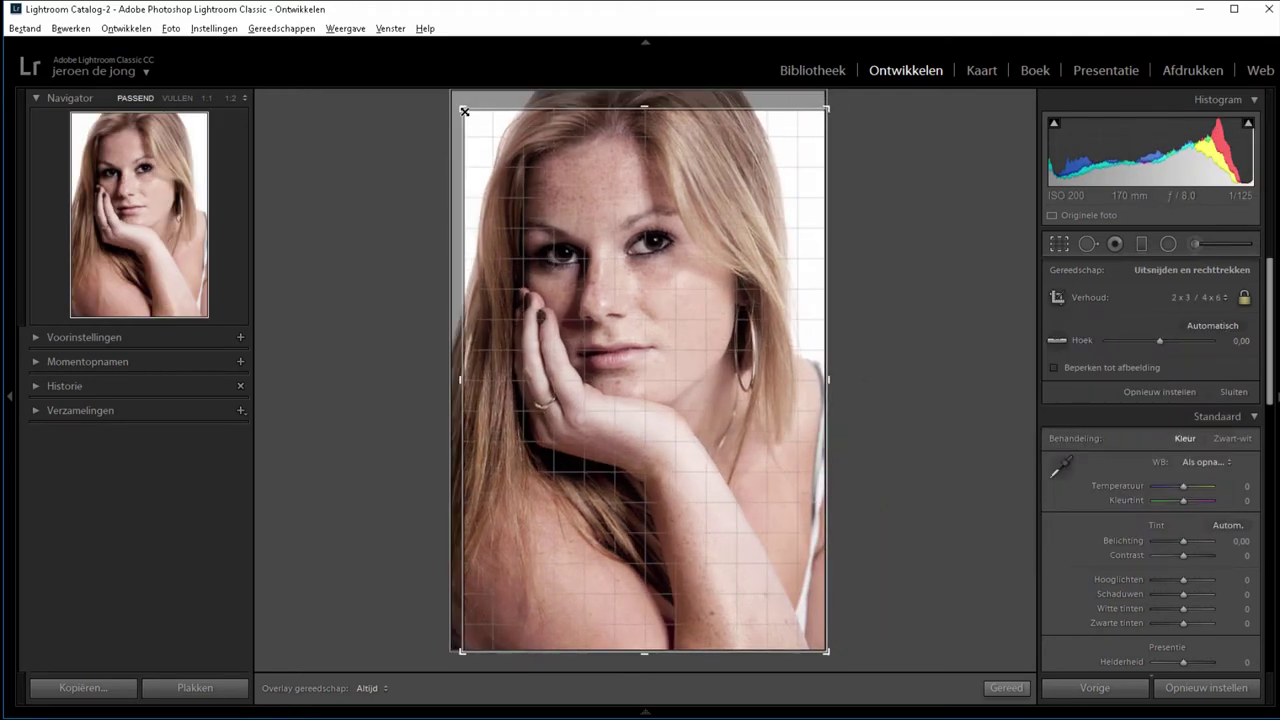
pyautogui.moveTo(537, 186); pyautogui.dragTo(566, 221)
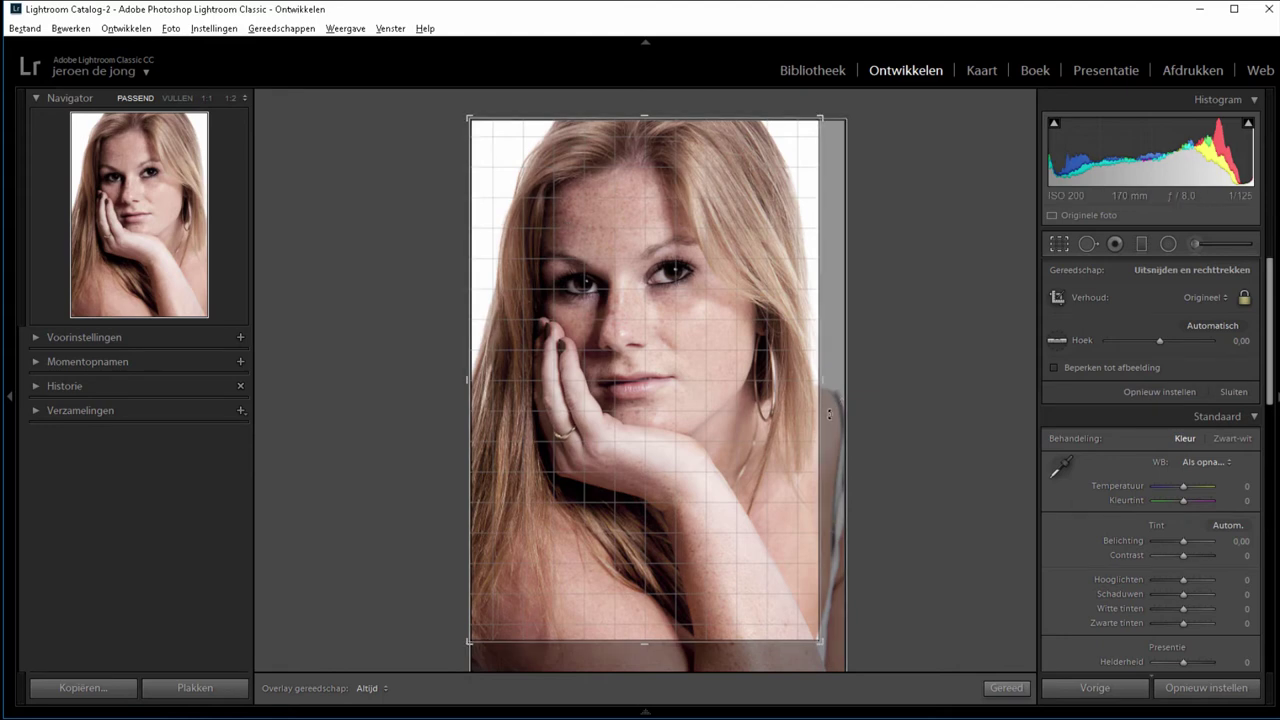
# Turn on Constrain to Image, shrink the crop slightly, and collapse Tone Curve to reveal Lens Corrections.
pyautogui.click(1054, 367)
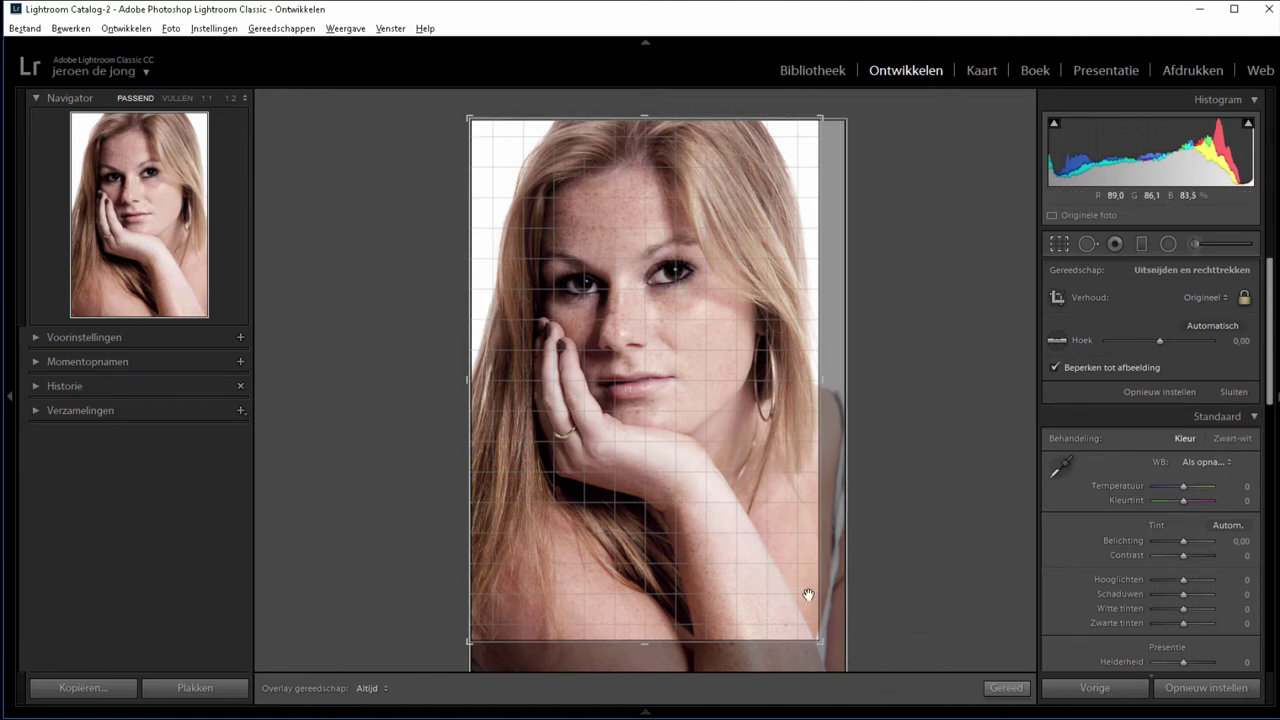
pyautogui.moveTo(818, 641)
pyautogui.mouseDown()
pyautogui.moveTo(767, 561)
pyautogui.moveTo(899, 671)
pyautogui.moveTo(838, 656)
pyautogui.mouseUp()
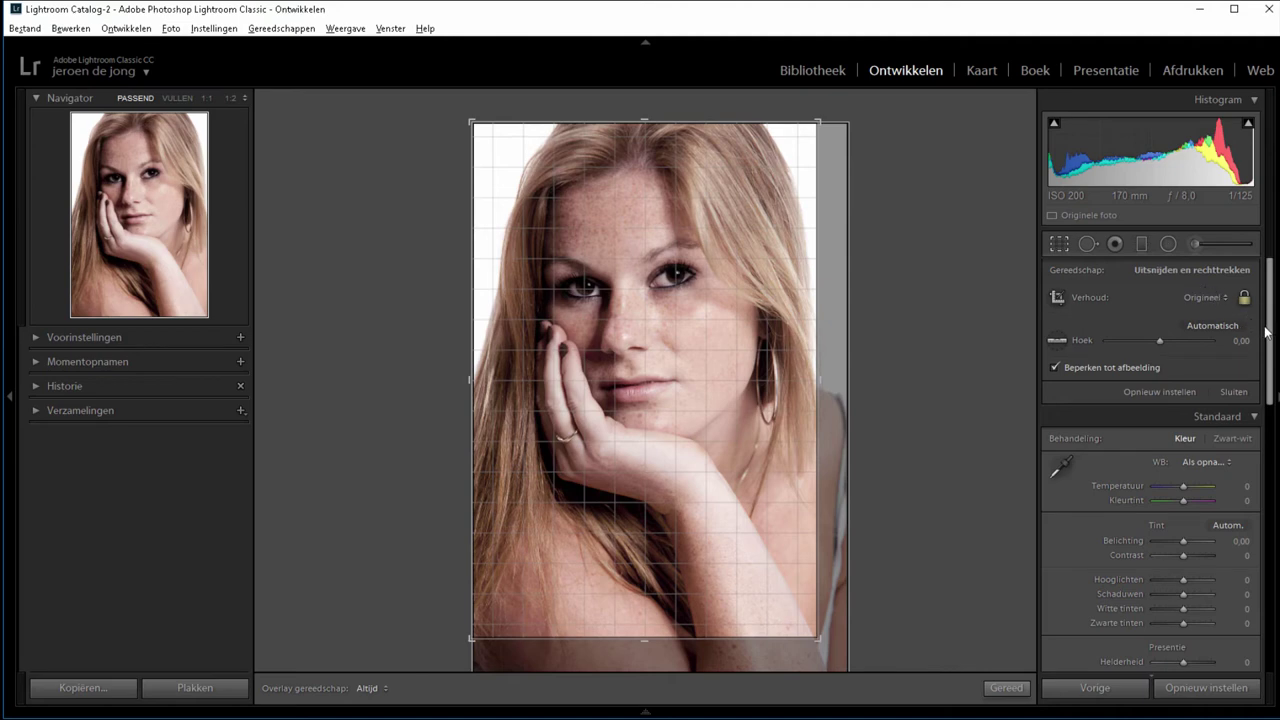
pyautogui.scroll(-5, 1268, 335)
pyautogui.scroll(-5, 1268, 340)
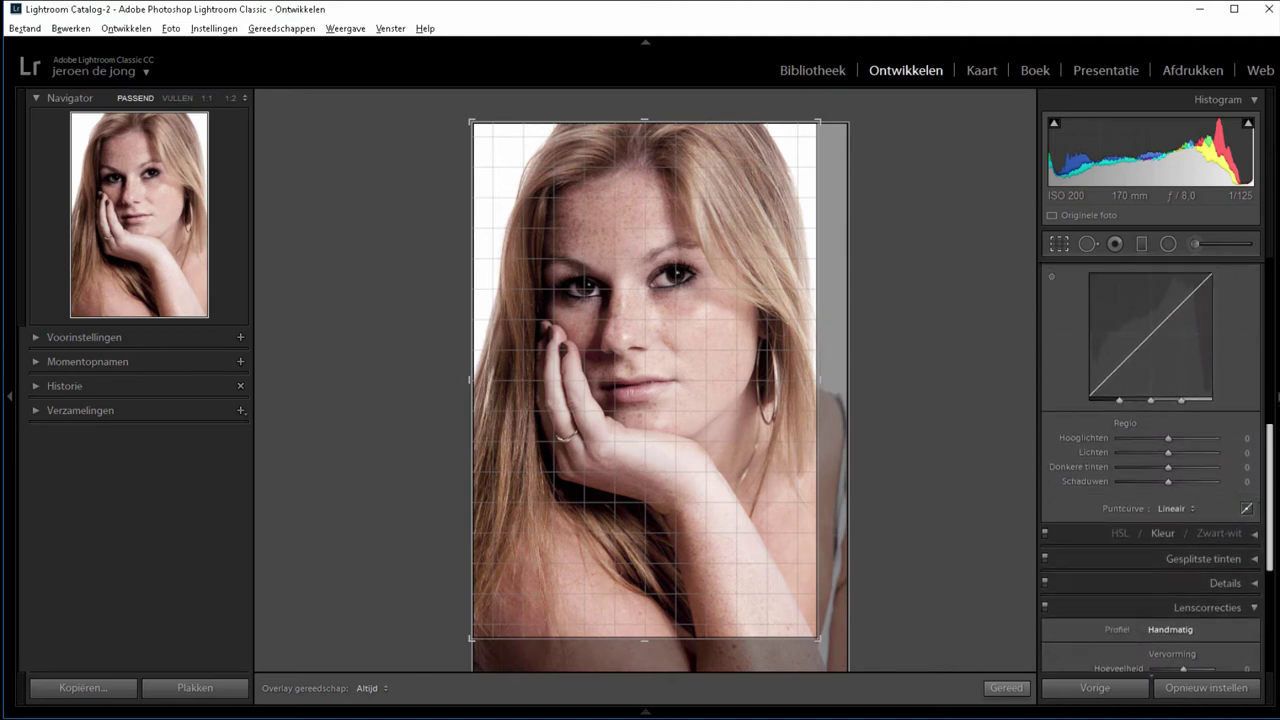
pyautogui.click(1250, 323)
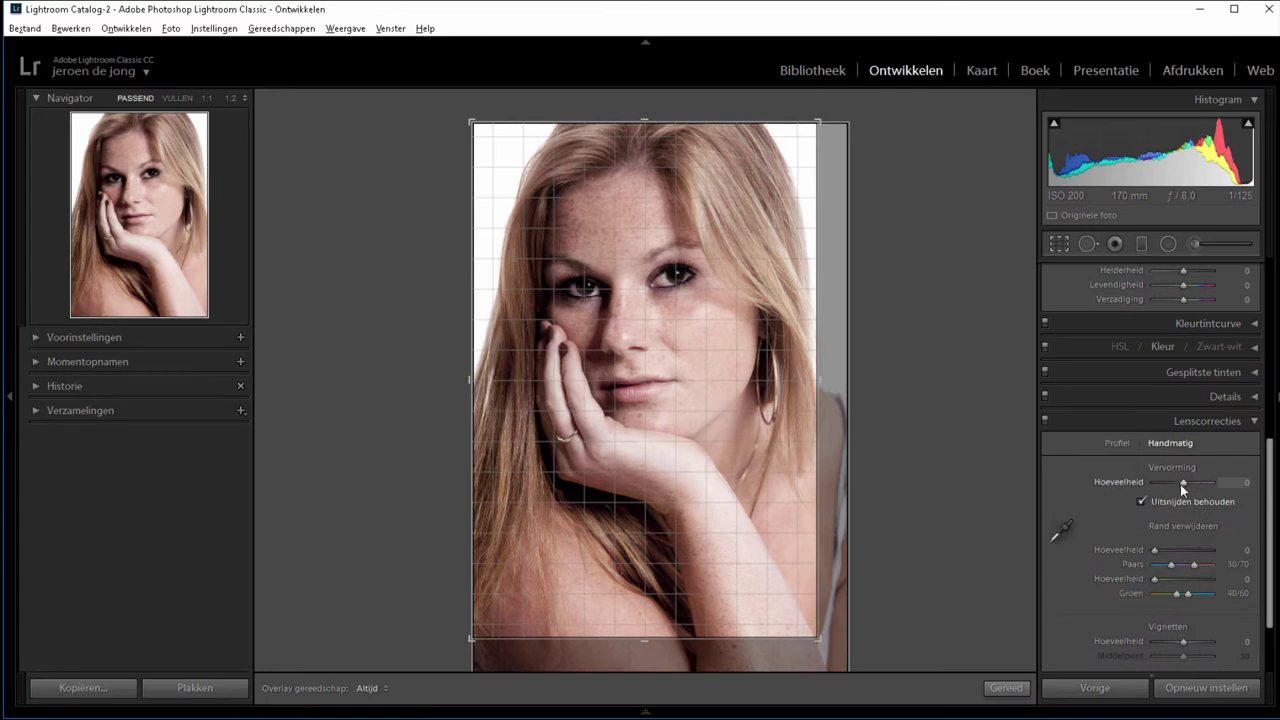
# Set the manual lens Distortion Amount to +92, warping the portrait inside the constrained crop.
pyautogui.moveTo(1183, 482); pyautogui.dragTo(1209, 482)
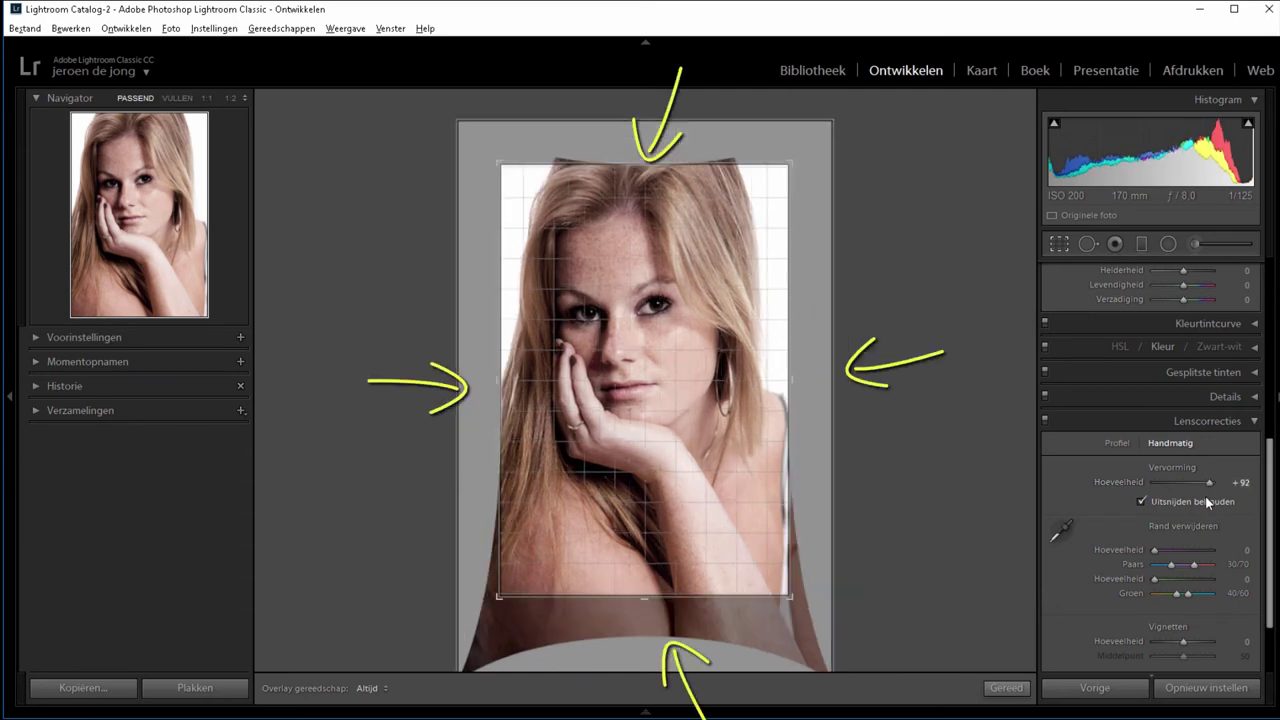
pyautogui.moveTo(1267, 550); pyautogui.dragTo(1267, 597)
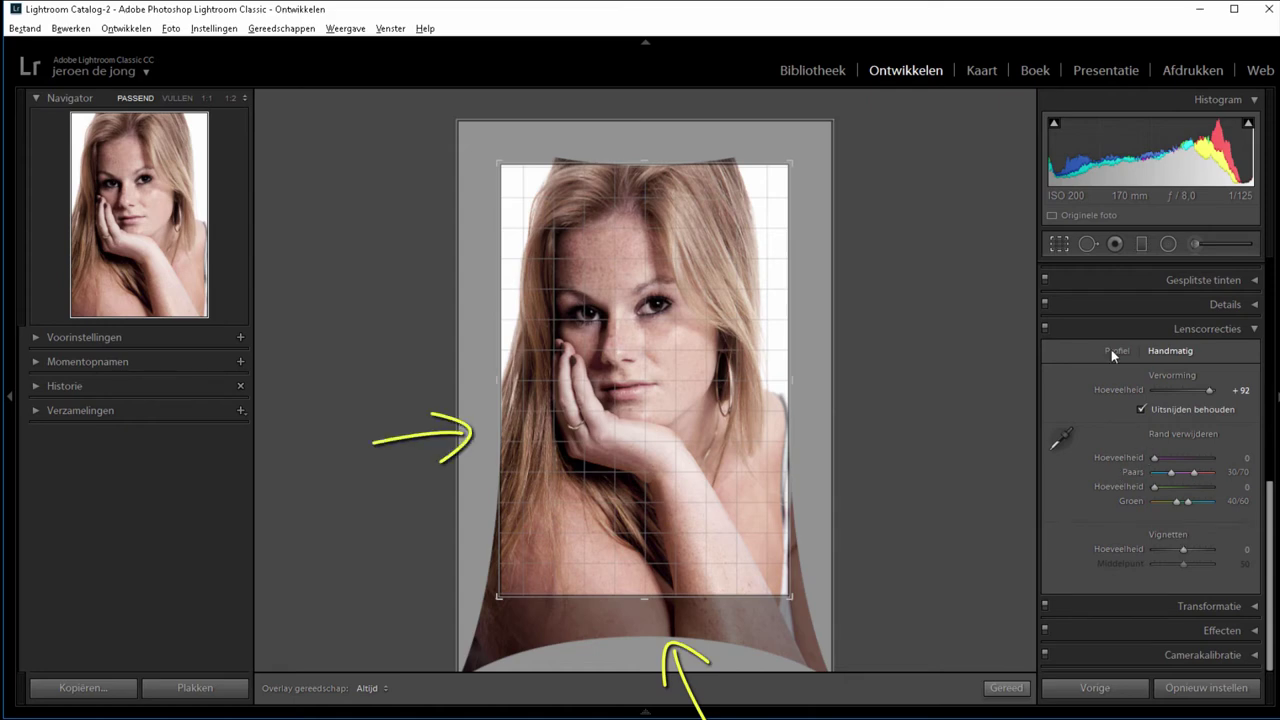
pyautogui.scroll(5, 1273, 287)
# Turn off Constrain to Image in the crop settings.
pyautogui.scroll(1, 1273, 287)
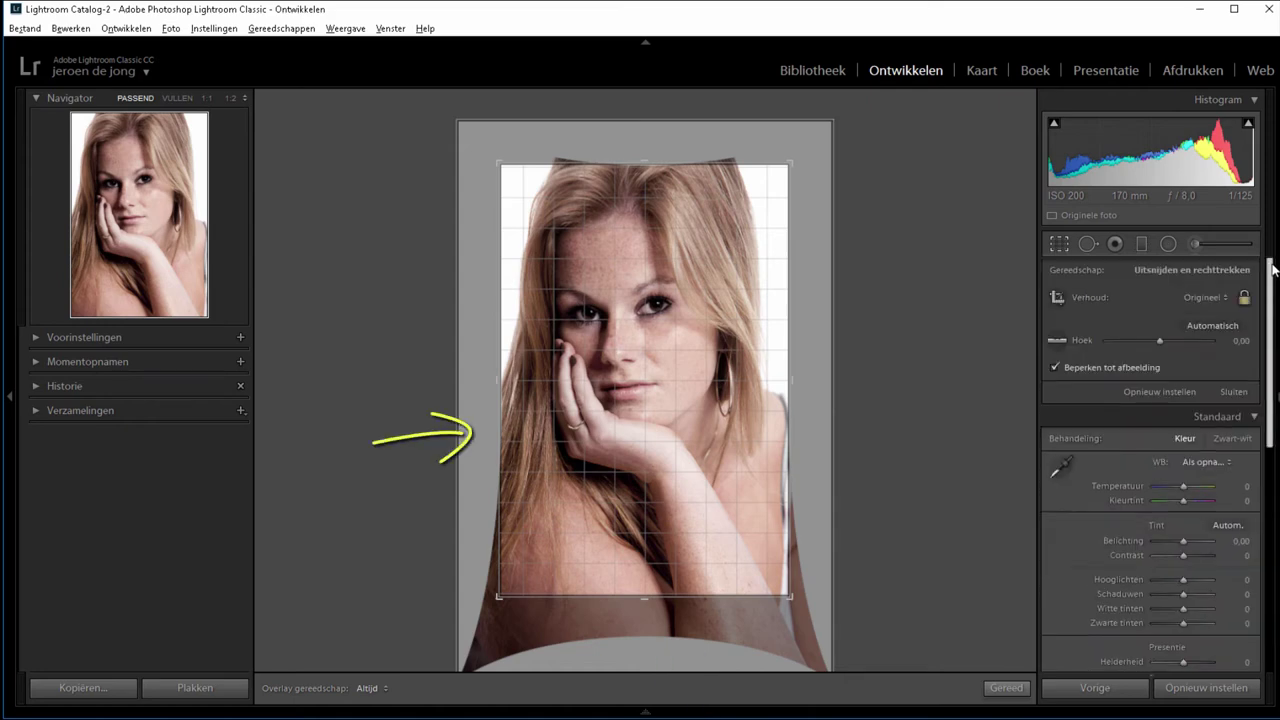
pyautogui.click(1155, 393)
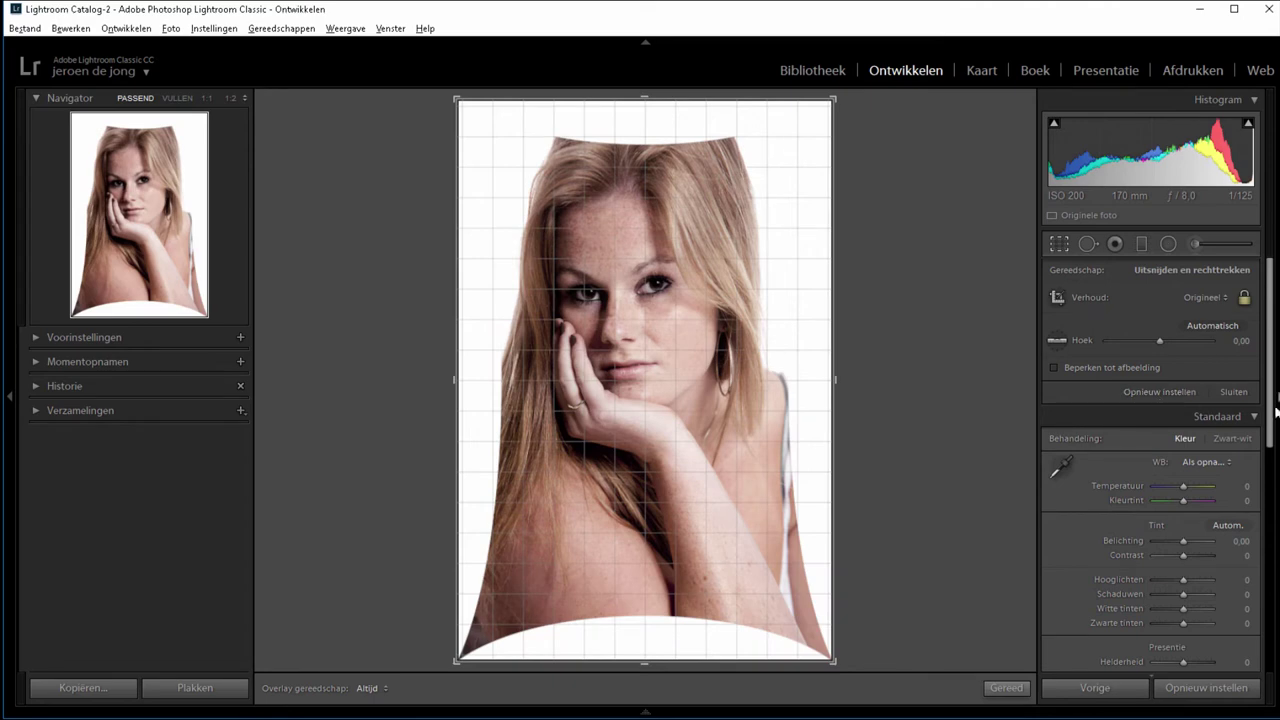
pyautogui.scroll(-3, 1200, 460)
pyautogui.scroll(-3, 1224, 517)
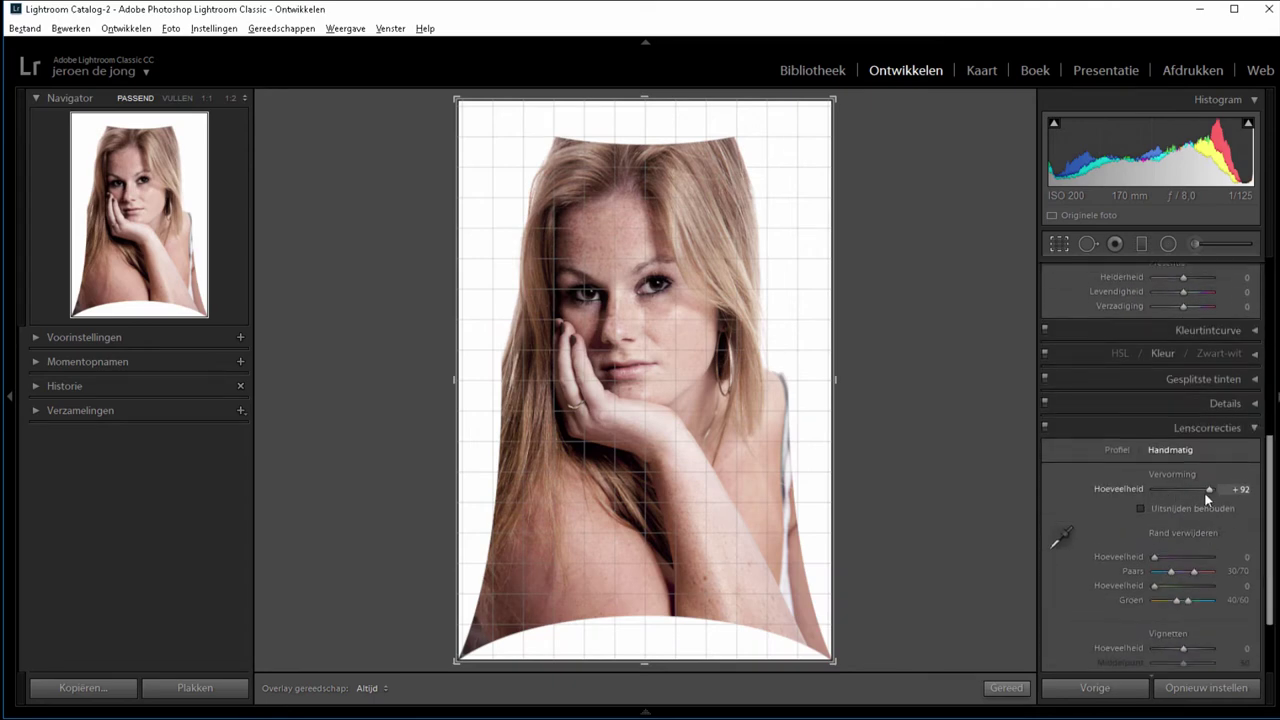
# Set the lens Distortion Amount back to 0.
pyautogui.click(1240, 489)
pyautogui.write('0')
pyautogui.press('Return')
pyautogui.scroll(3, 1266, 432)
pyautogui.scroll(3, 1240, 400)
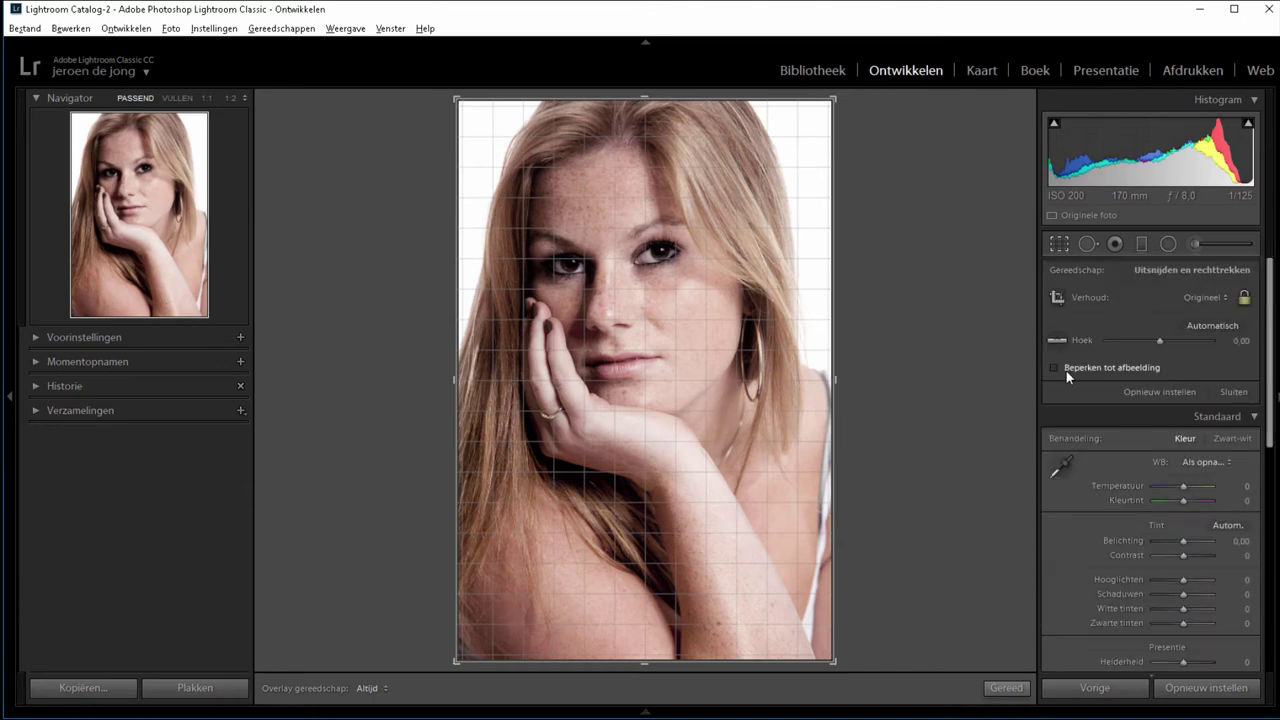
pyautogui.scroll(-3, 1224, 352)
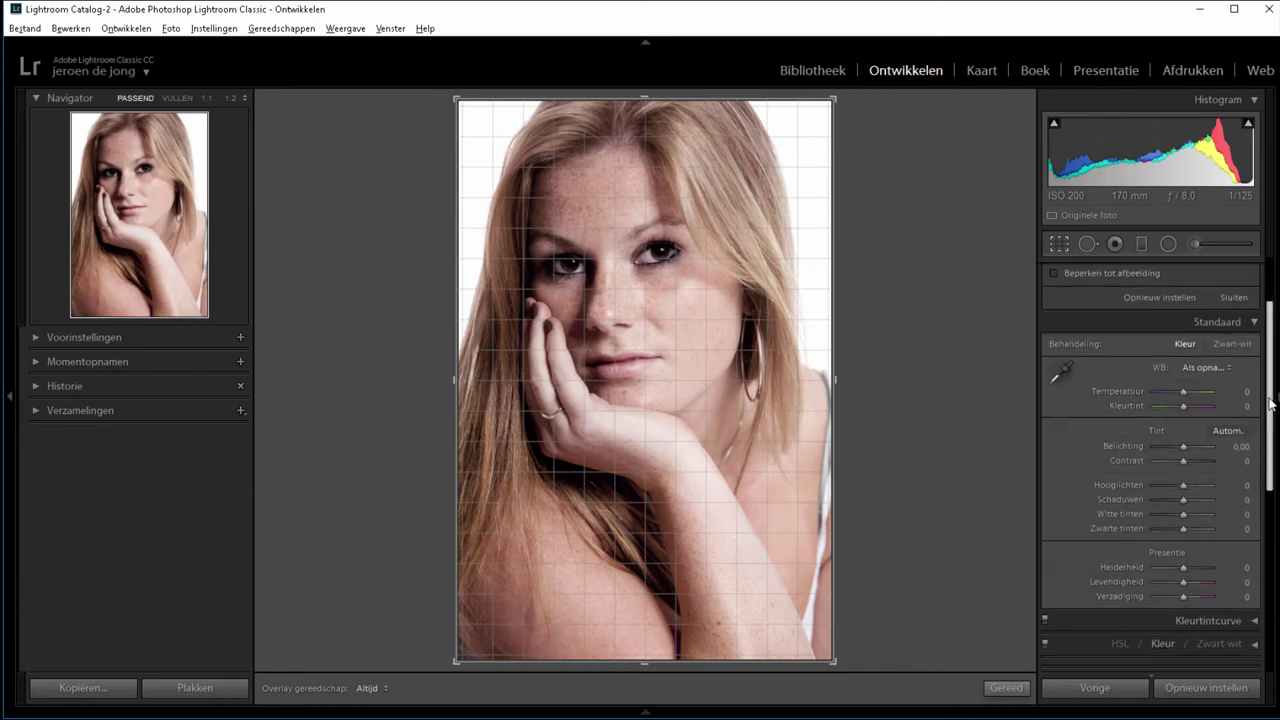
pyautogui.scroll(3, 1224, 352)
# Shrink the portrait crop from the top-left corner and reposition the photo within it.
pyautogui.moveTo(455, 100); pyautogui.dragTo(497, 137)
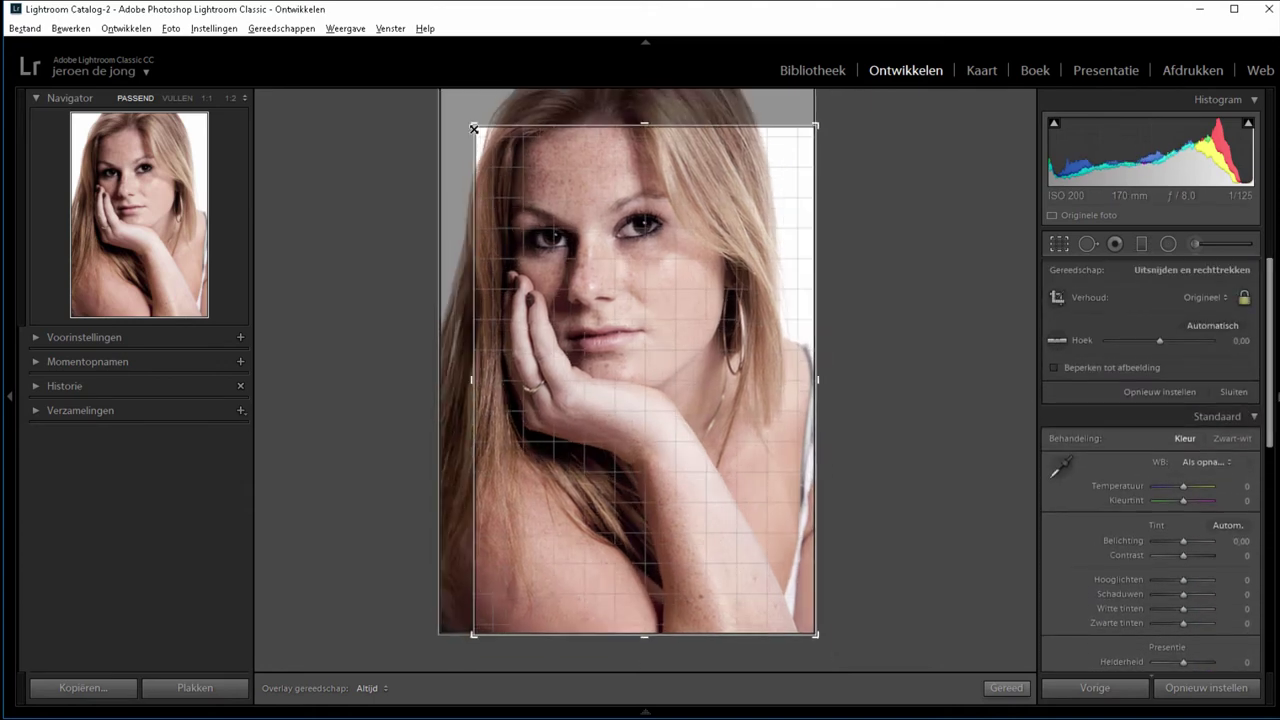
pyautogui.moveTo(589, 243); pyautogui.dragTo(606, 249)
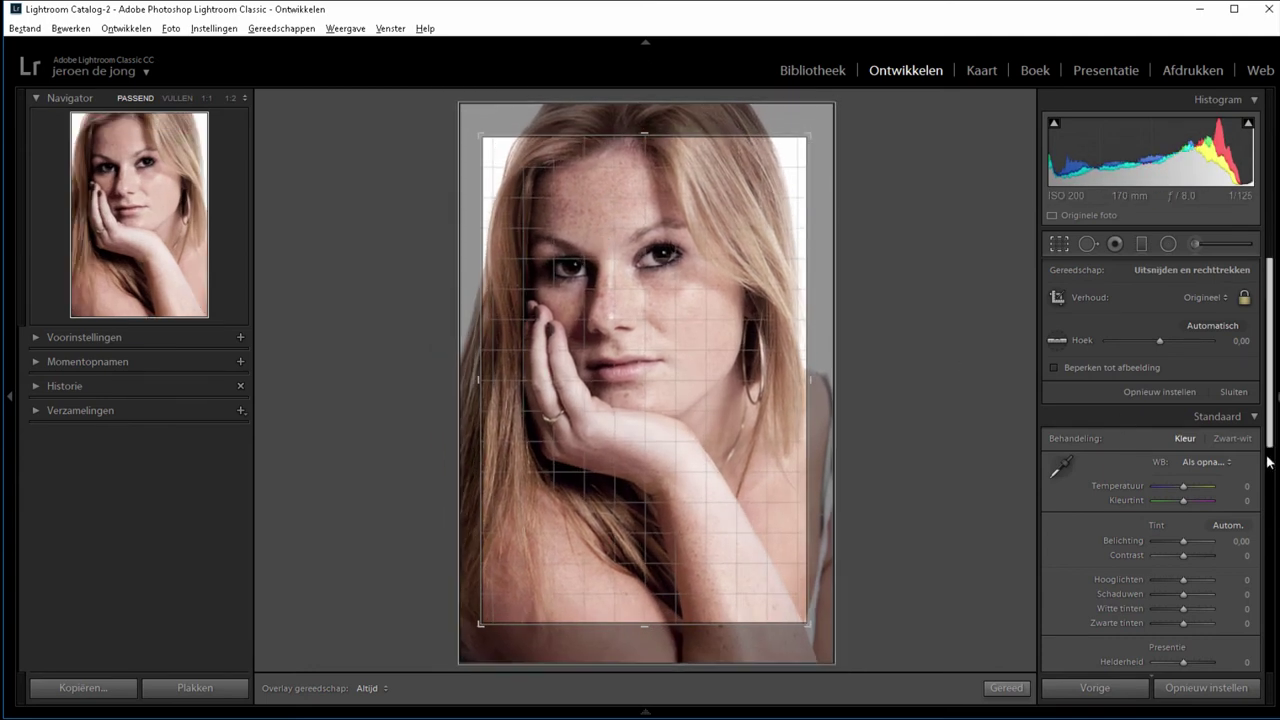
pyautogui.scroll(-5, 1190, 463)
# Push lens Distortion to +100, then reset it back to 0.
pyautogui.moveTo(1190, 463); pyautogui.dragTo(1219, 474)
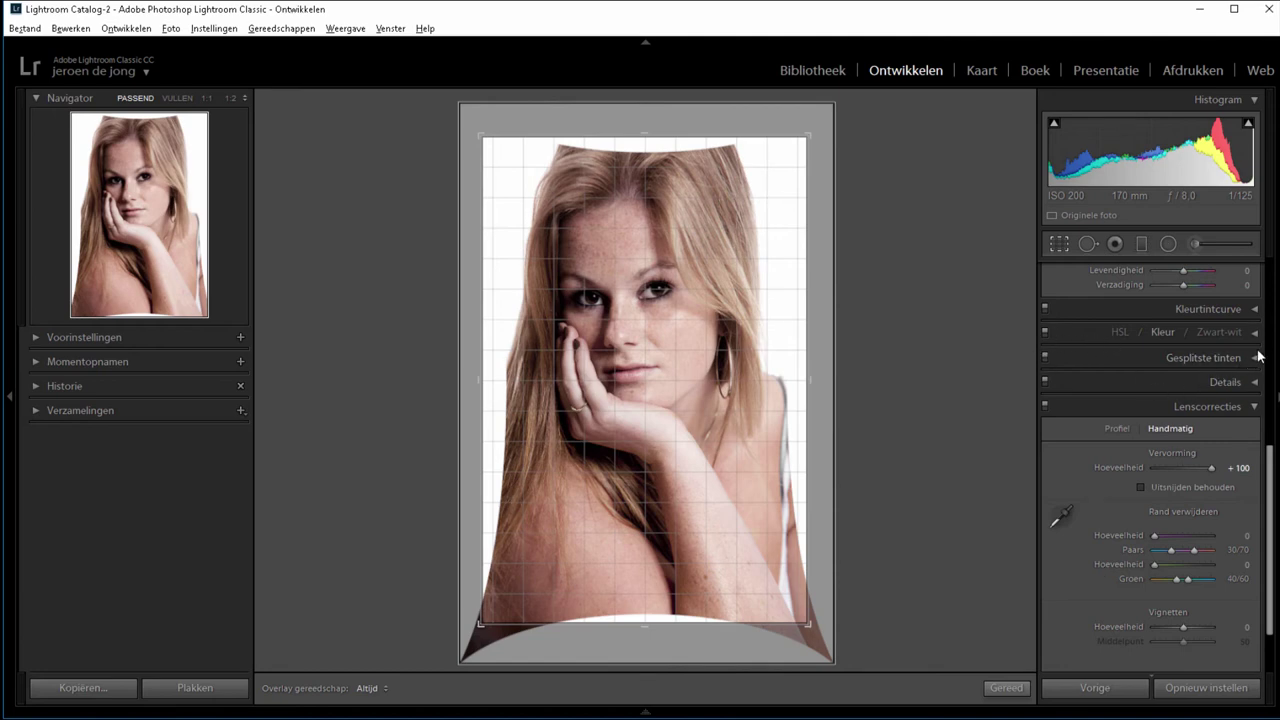
pyautogui.doubleClick(1120, 468)
pyautogui.scroll(10, 1200, 400)
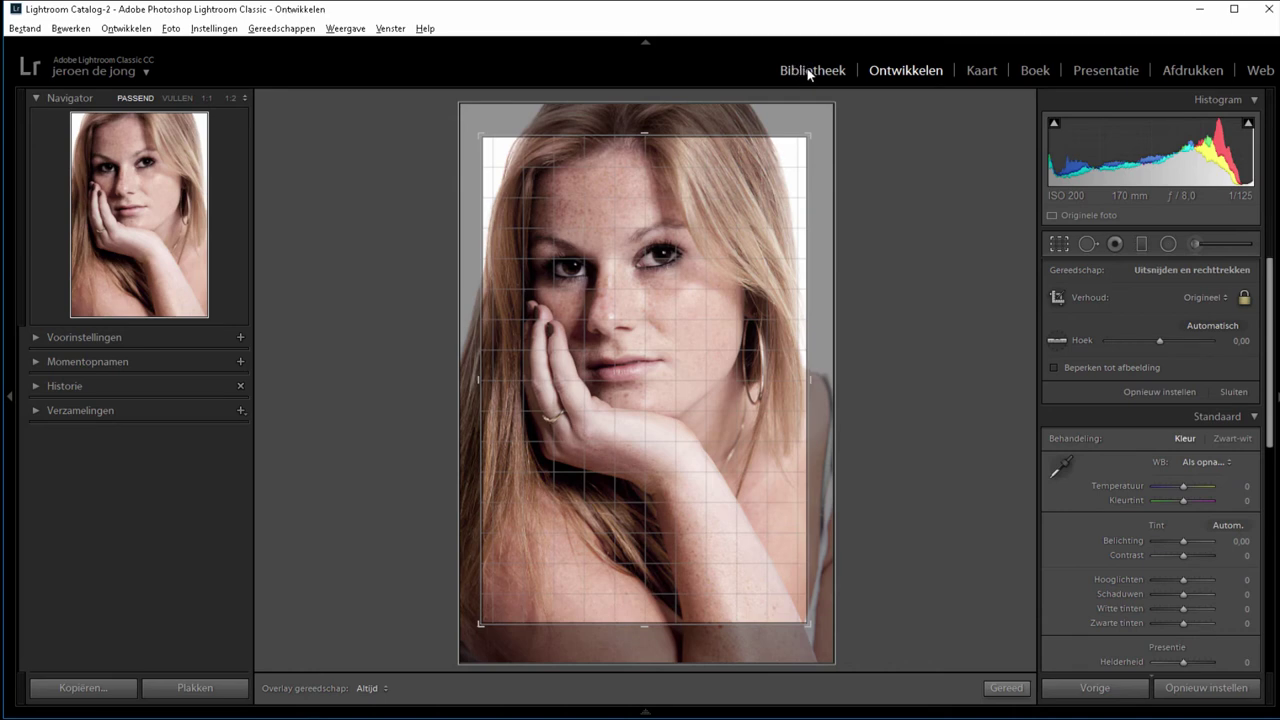
# Select the race-car photo in the Library grid and open it with the crop tool.
pyautogui.click(816, 72)
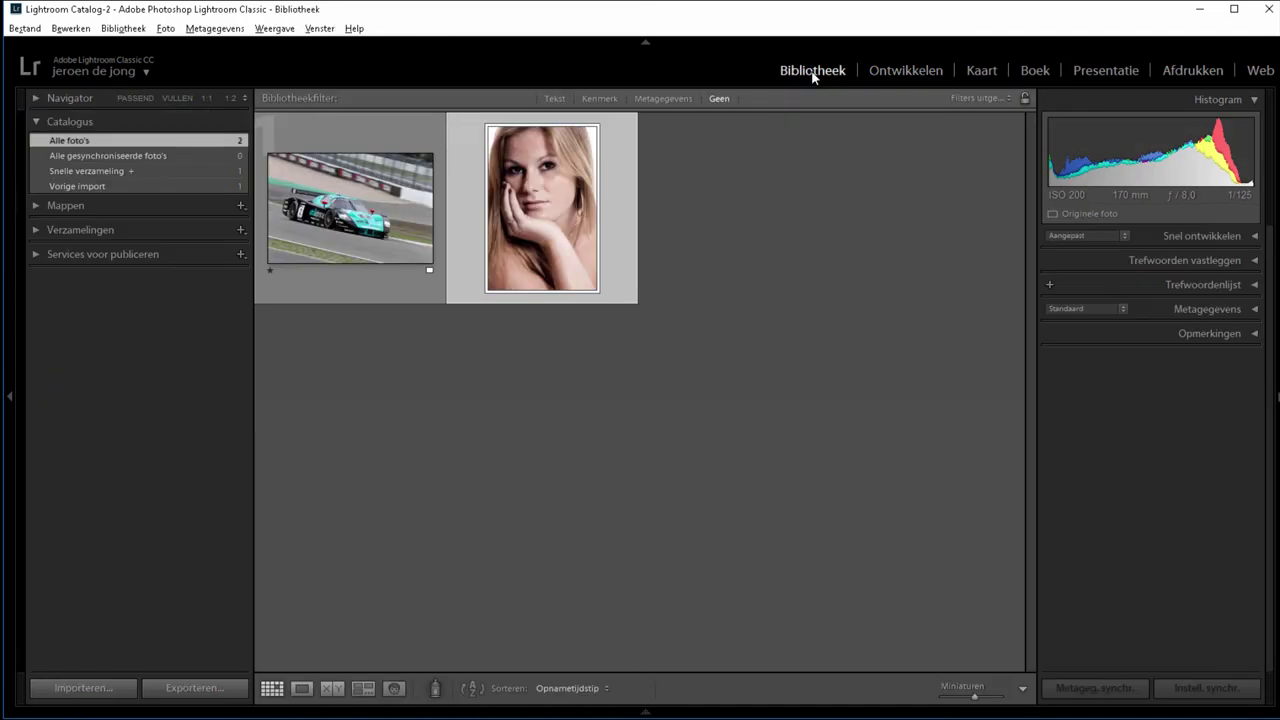
pyautogui.click(350, 225)
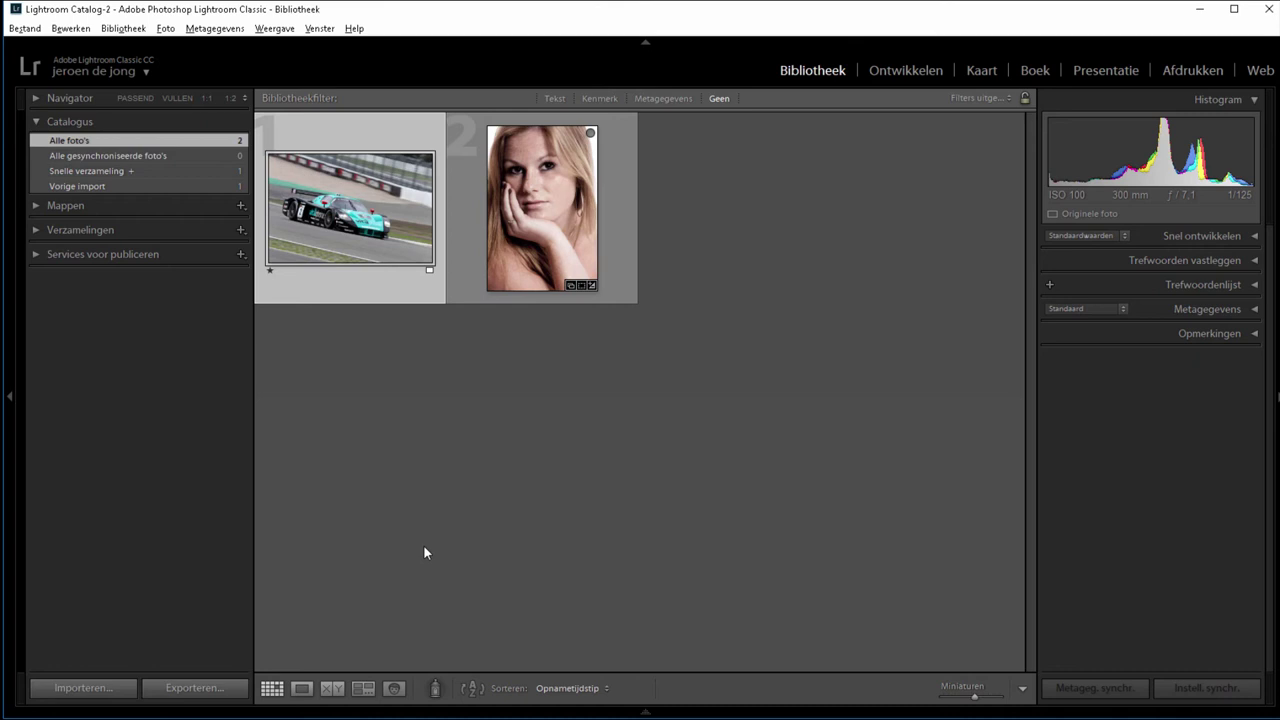
pyautogui.press('r')
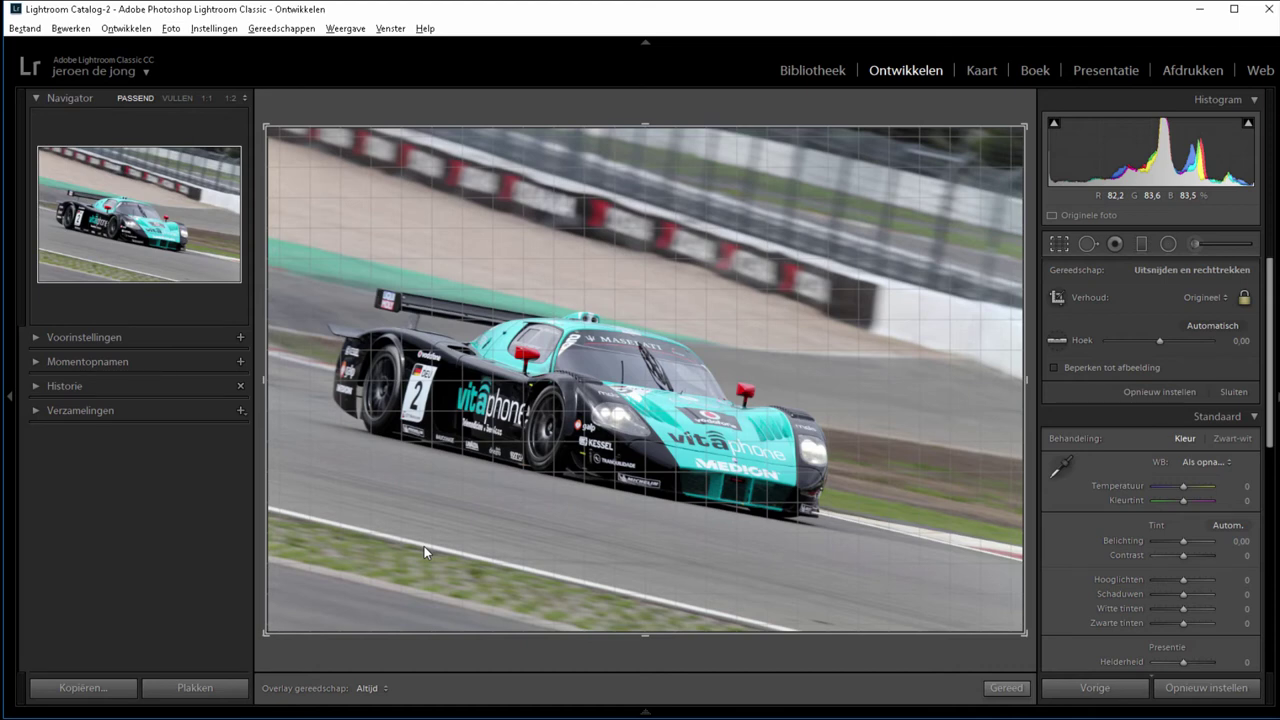
# Try rotating the race-car photo with the Angle slider, then reset the angle and crop.
pyautogui.moveTo(1160, 341); pyautogui.dragTo(1144, 346)
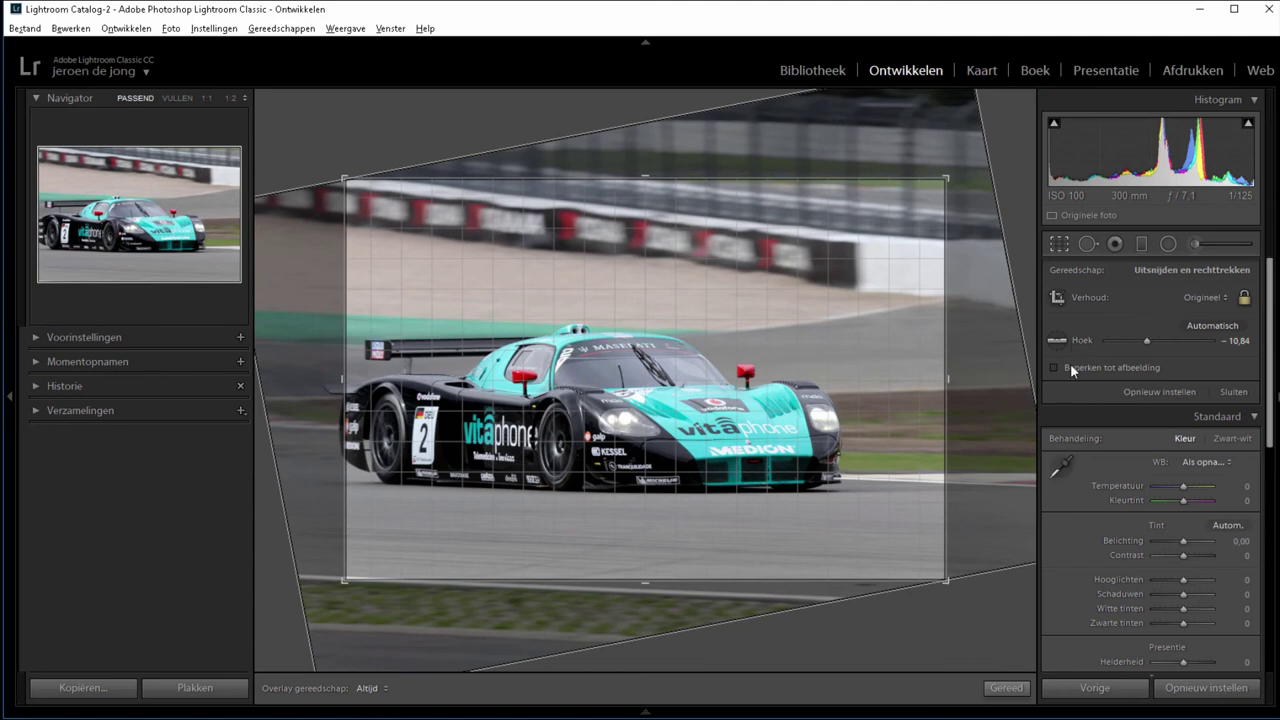
pyautogui.doubleClick(1083, 340)
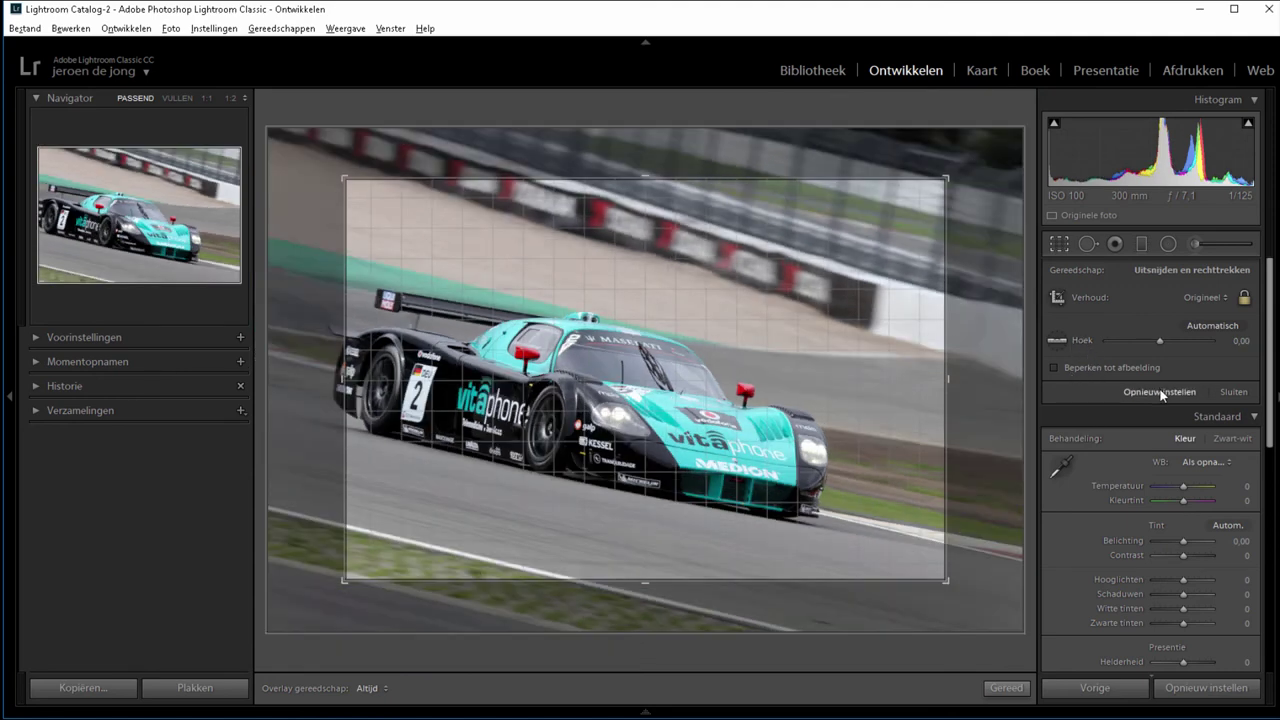
pyautogui.click(1160, 393)
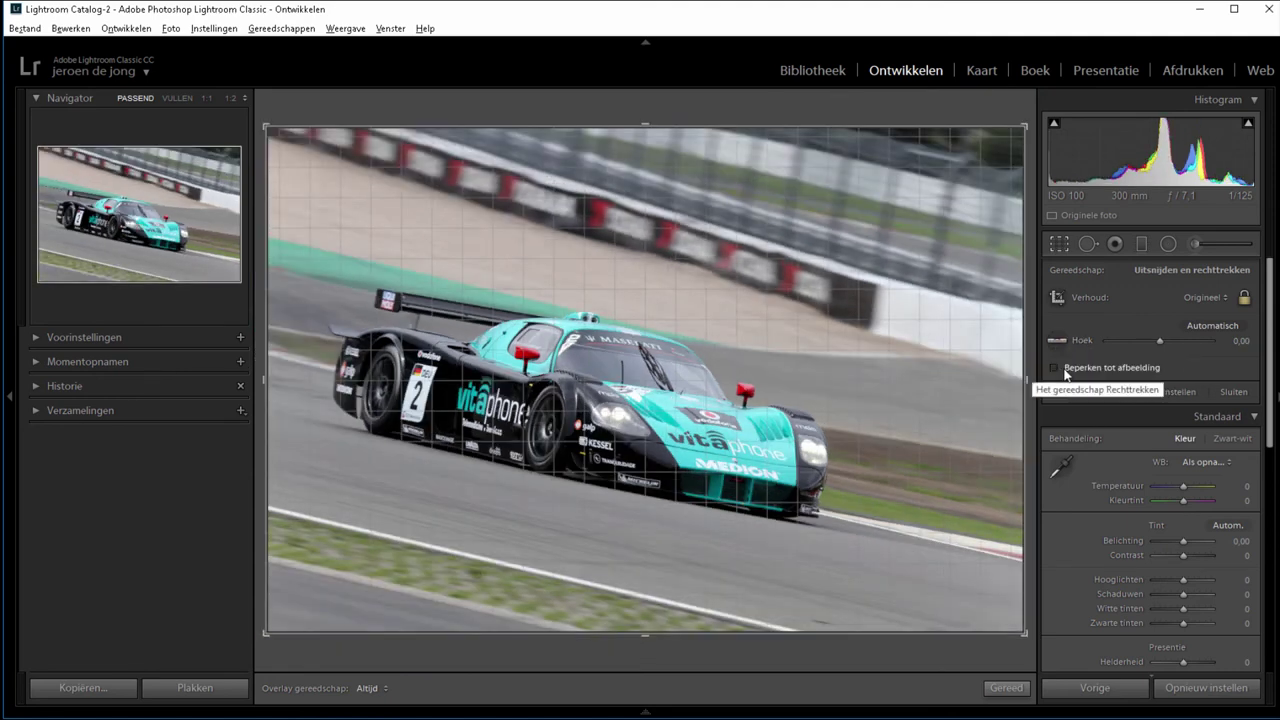
# Straighten the race-car photo to -10,18 with a level line and reposition it in the crop.
pyautogui.click(1057, 340)
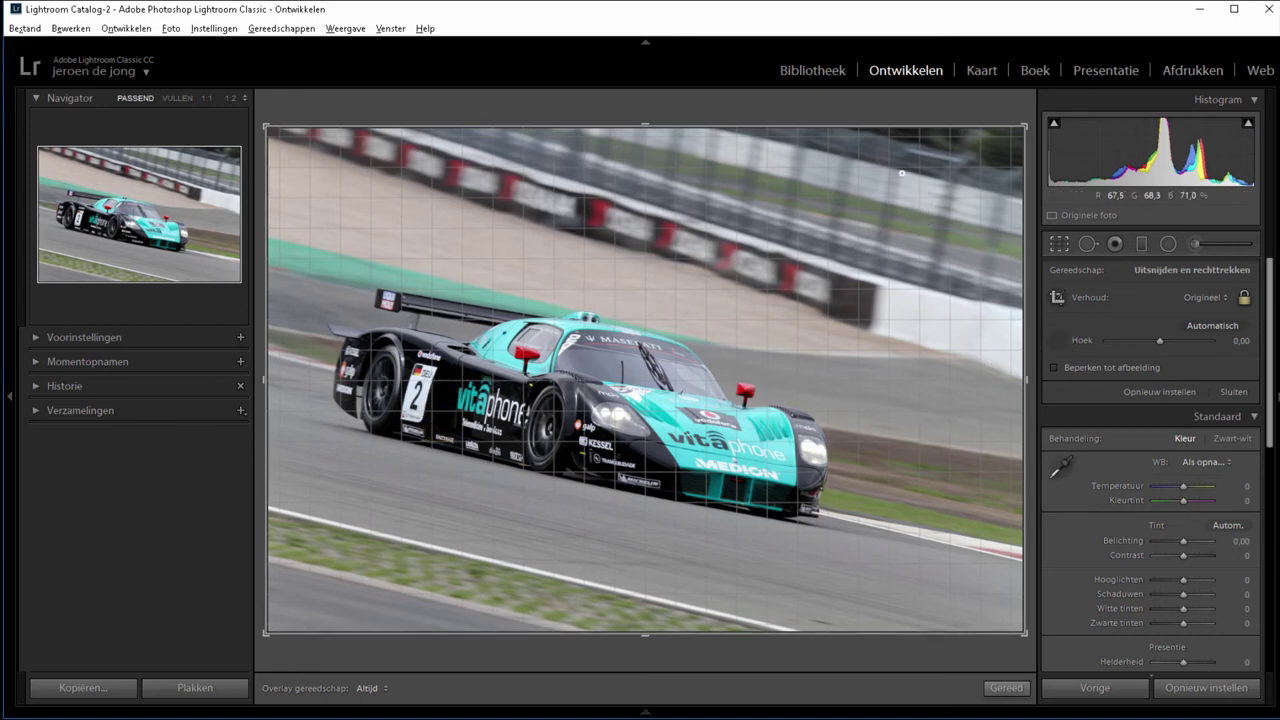
pyautogui.moveTo(901, 173); pyautogui.dragTo(879, 292)
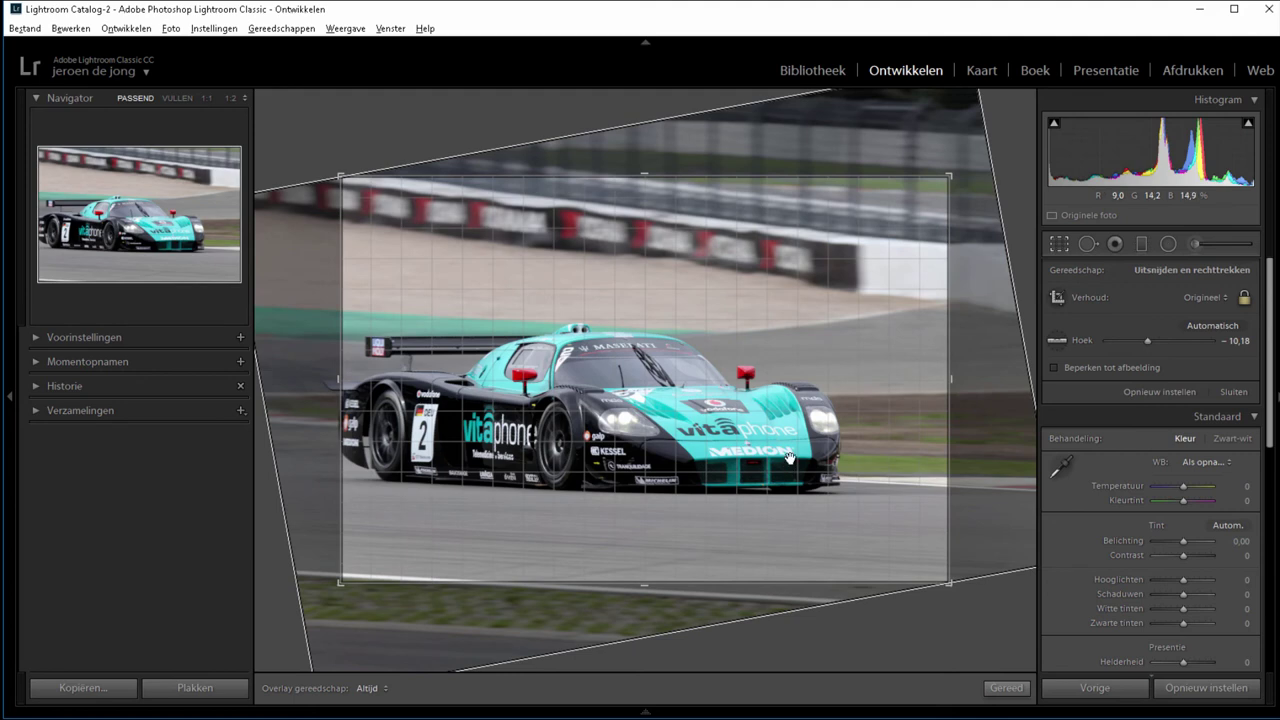
pyautogui.moveTo(537, 307); pyautogui.dragTo(582, 303)
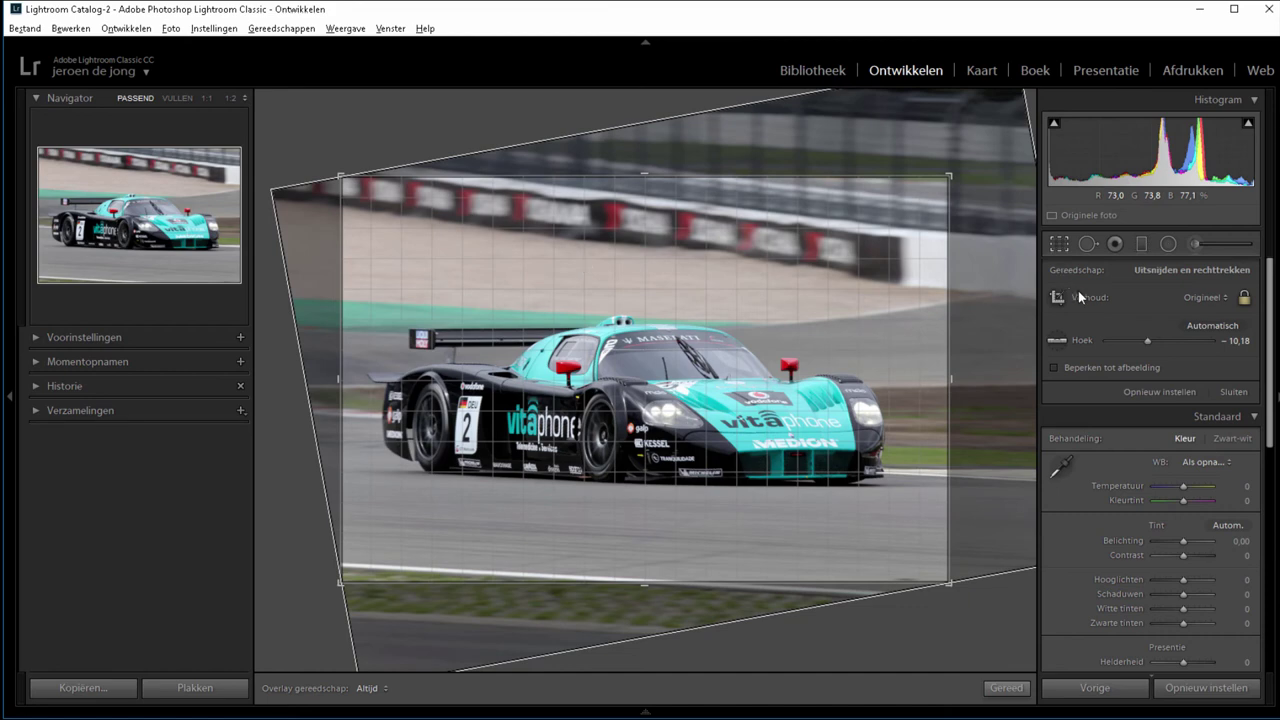
# Draw a straighten line along the car body, rotating the photo to -12,50.
pyautogui.click(1057, 341)
pyautogui.moveTo(434, 428); pyautogui.dragTo(606, 437)
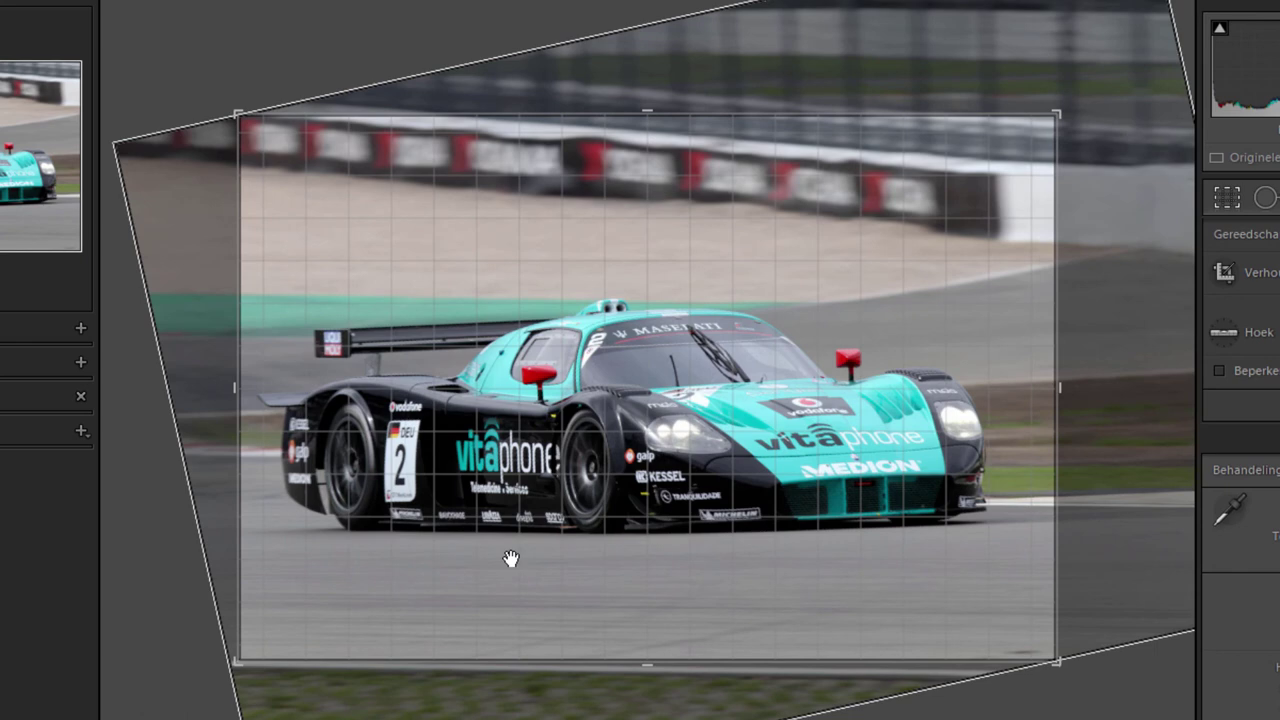
pyautogui.press('o')
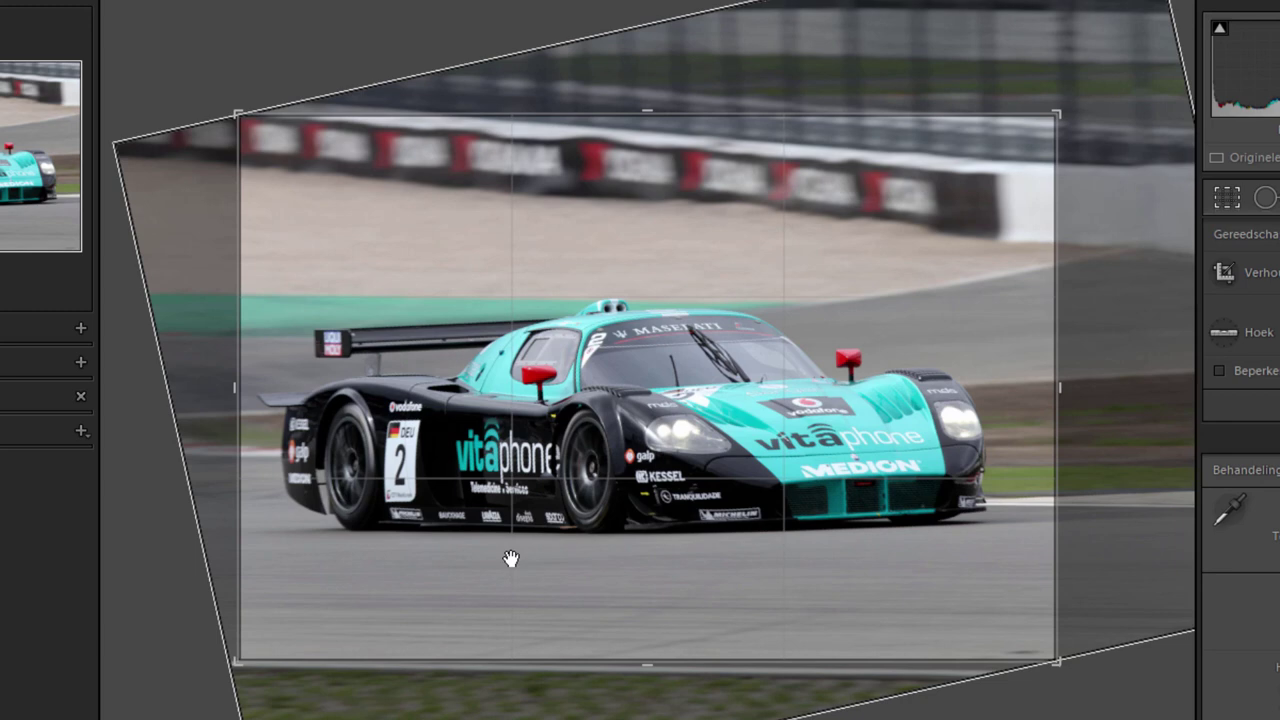
pyautogui.press('o')
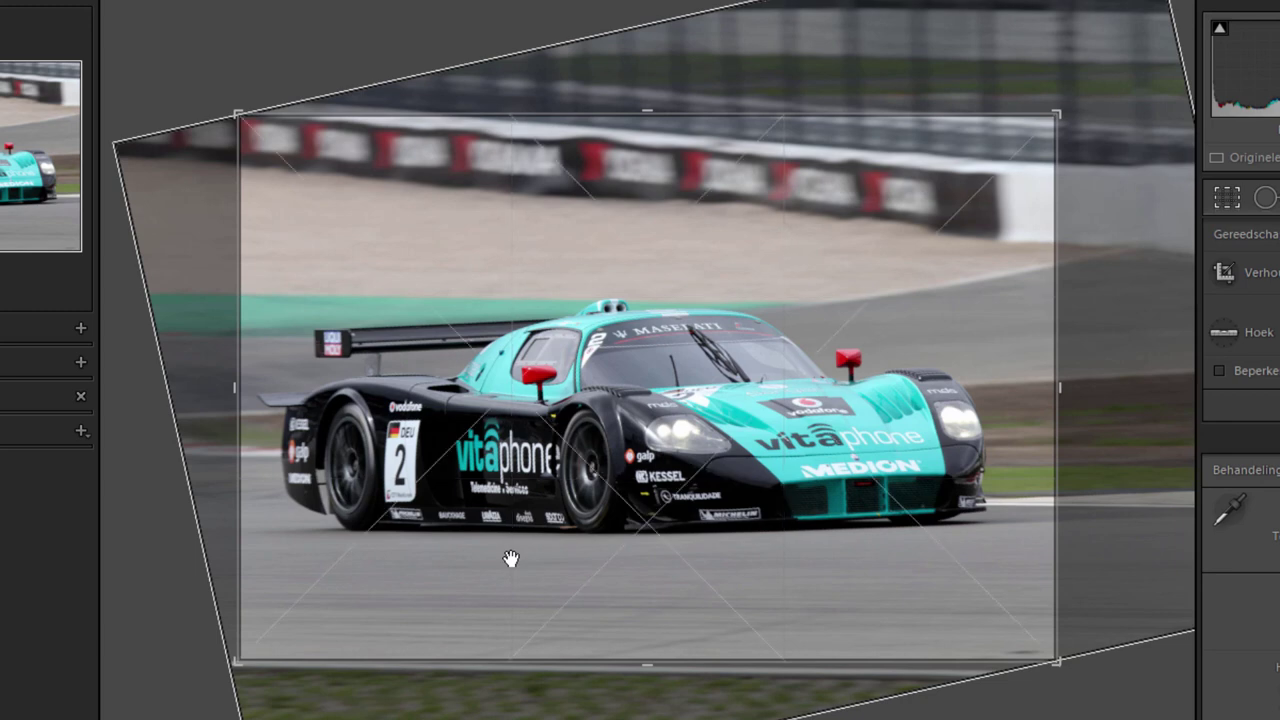
pyautogui.press('o')
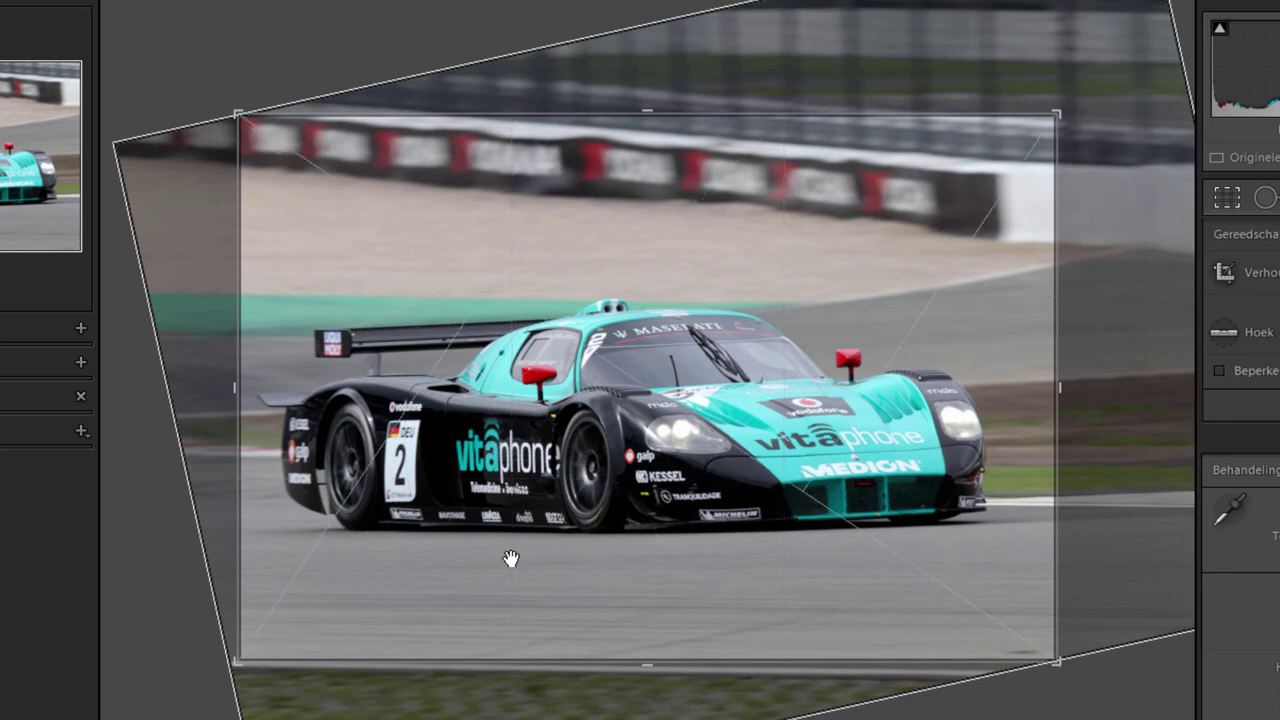
pyautogui.press('o')
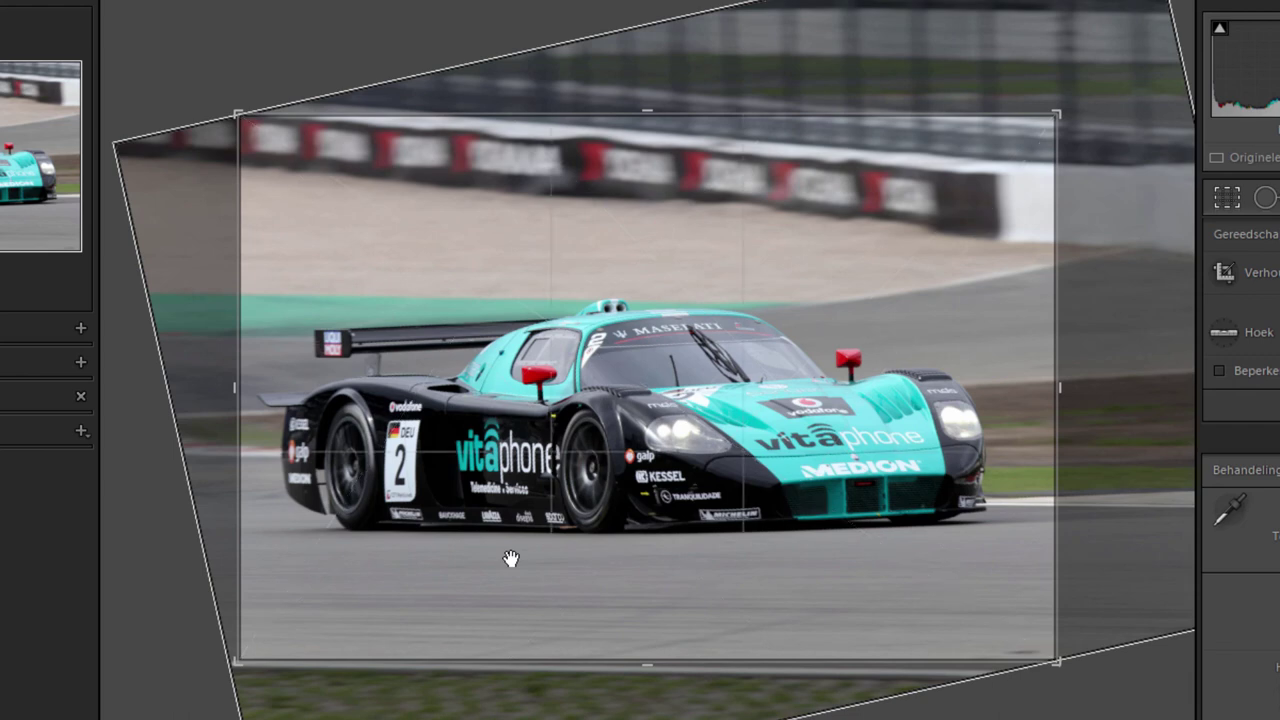
pyautogui.press('o')
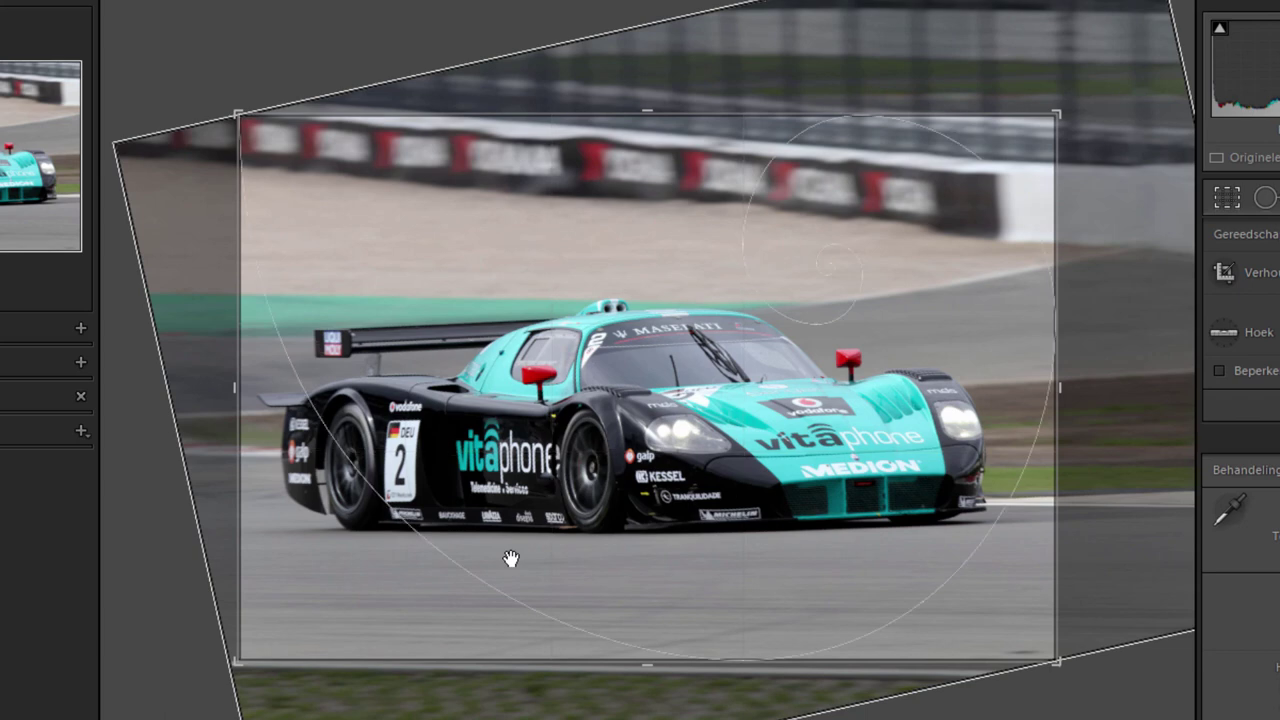
pyautogui.press('o')
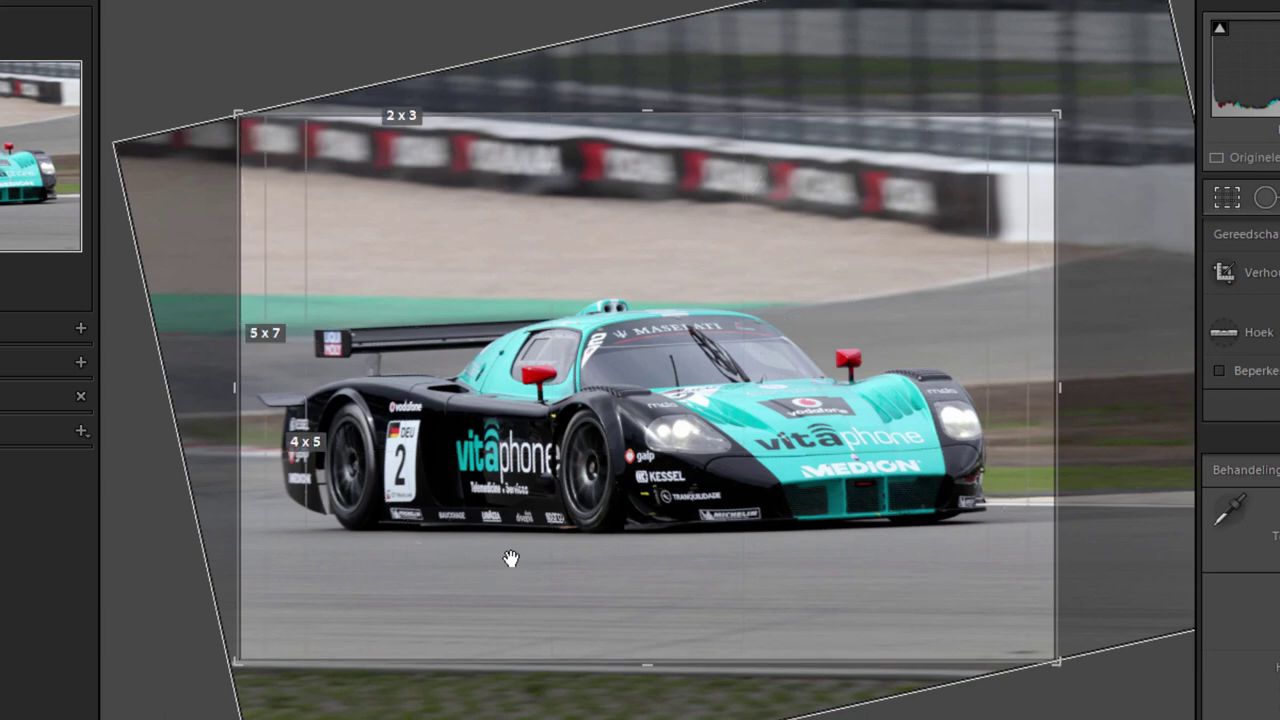
pyautogui.press('o')
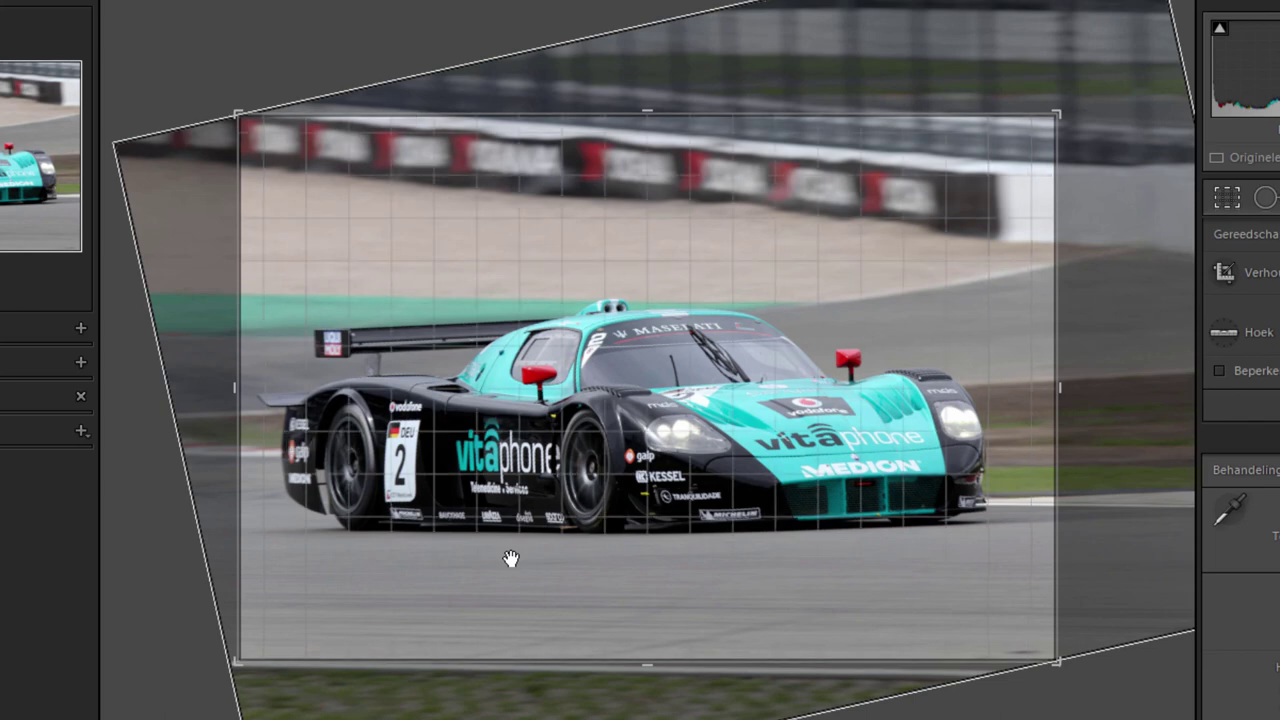